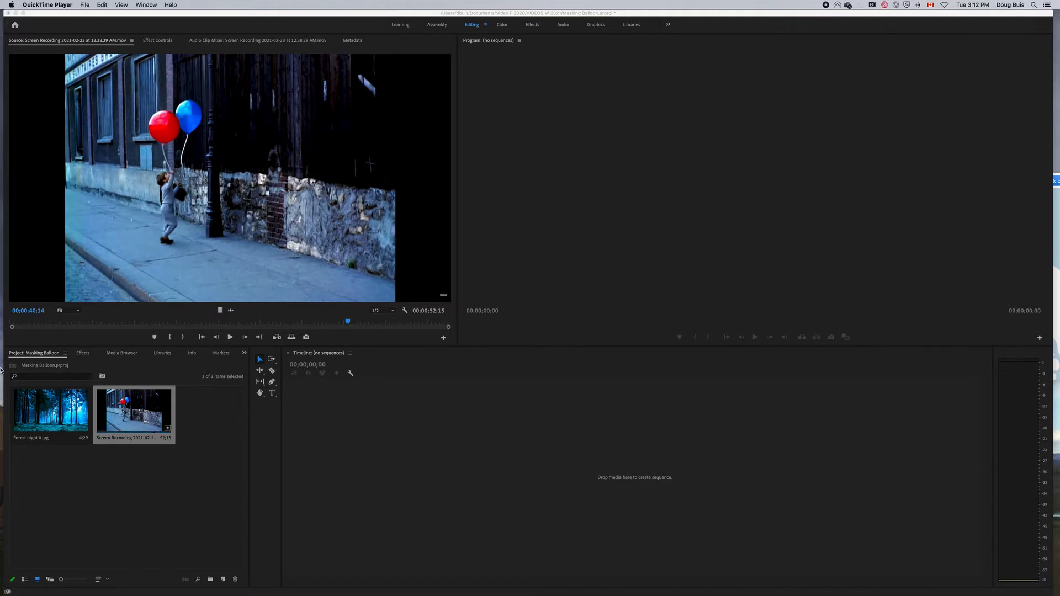
# Create a sequence from Forest night 0.jpg by placing the image in the empty timeline
pyautogui.doubleClick(57, 415)
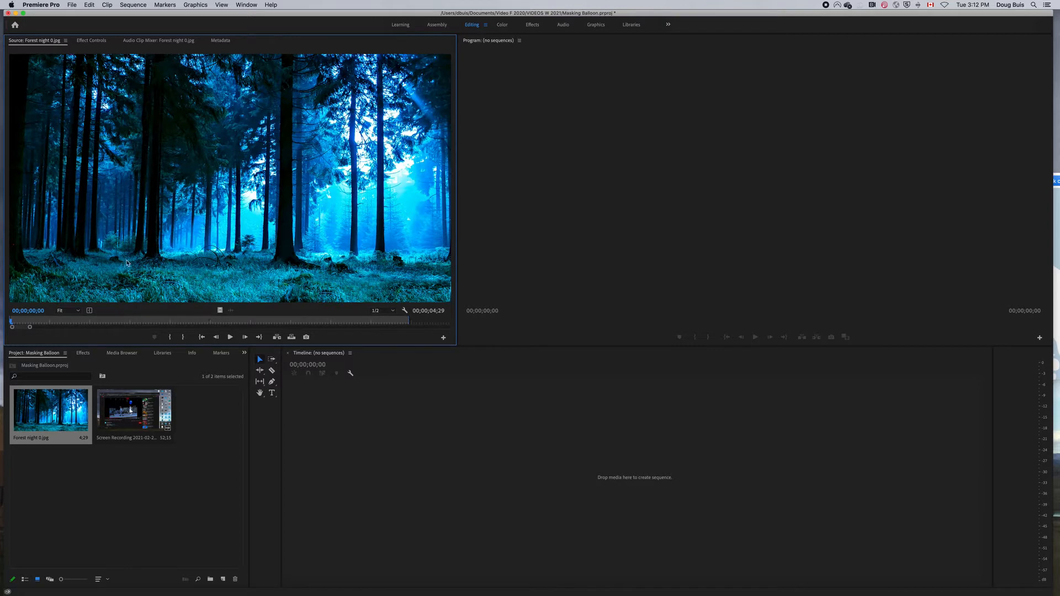
pyautogui.click(48, 412)
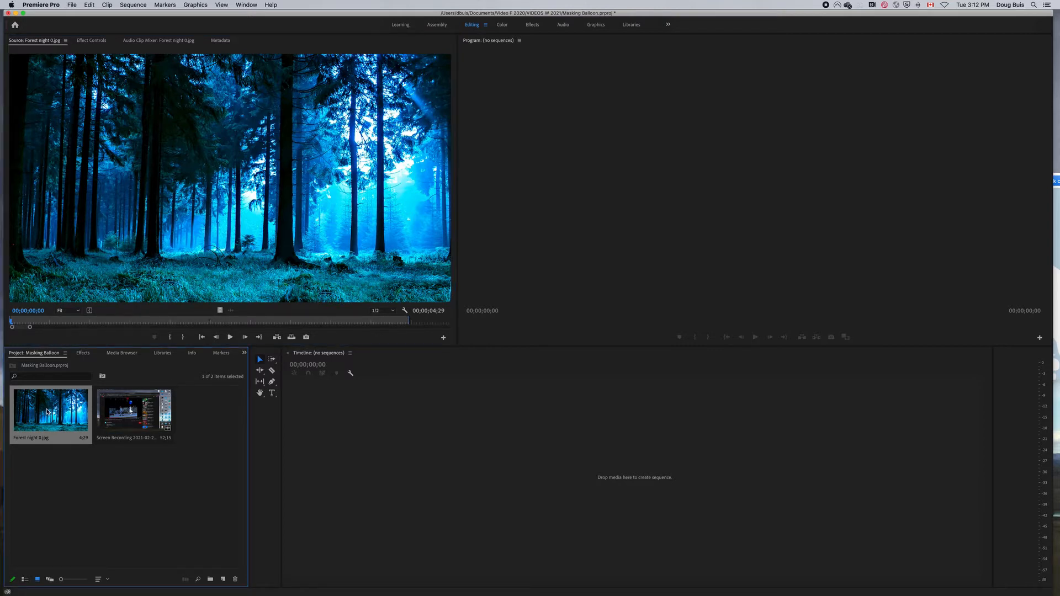
pyautogui.moveTo(291, 506); pyautogui.dragTo(326, 476)
pyautogui.moveTo(386, 373); pyautogui.dragTo(431, 404)
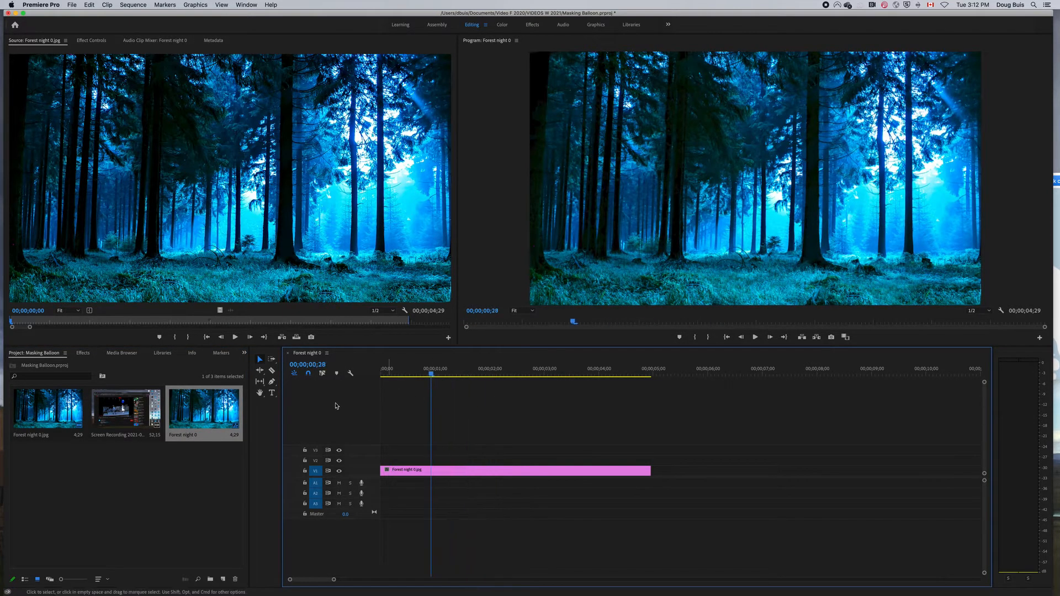
# Mark the screen recording from 00;00;12;05 to 00;00;21;29 and place that section on the video track above the forest image
pyautogui.doubleClick(116, 416)
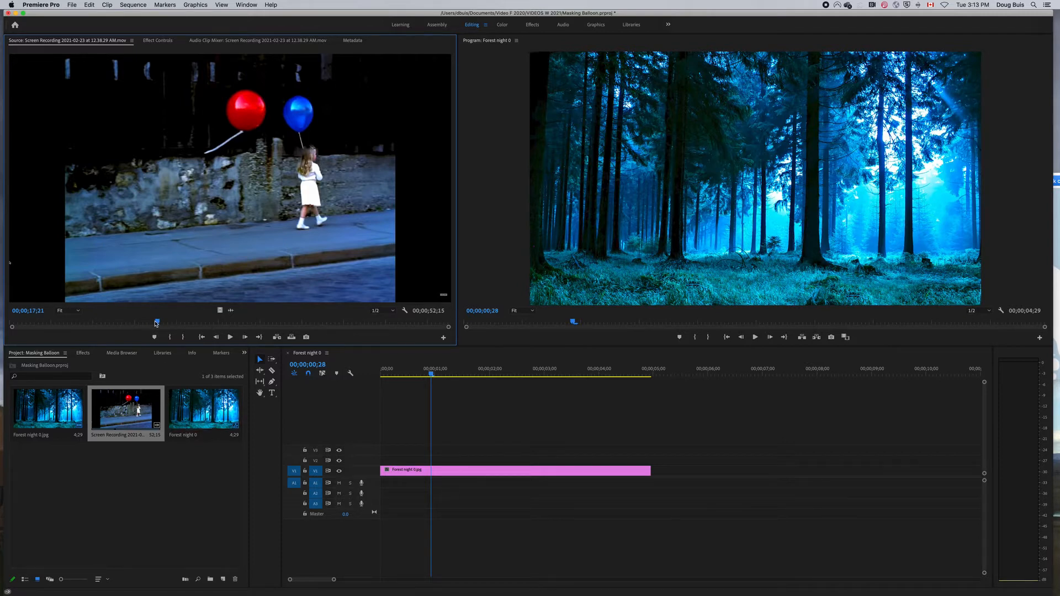
pyautogui.moveTo(157, 324); pyautogui.dragTo(112, 328)
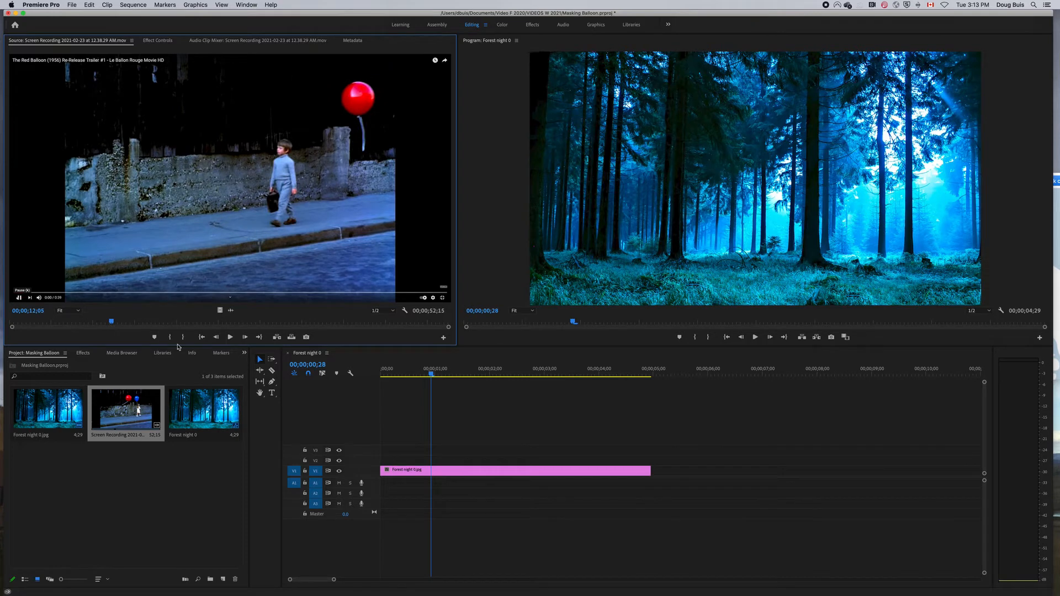
pyautogui.click(169, 337)
pyautogui.press('space')
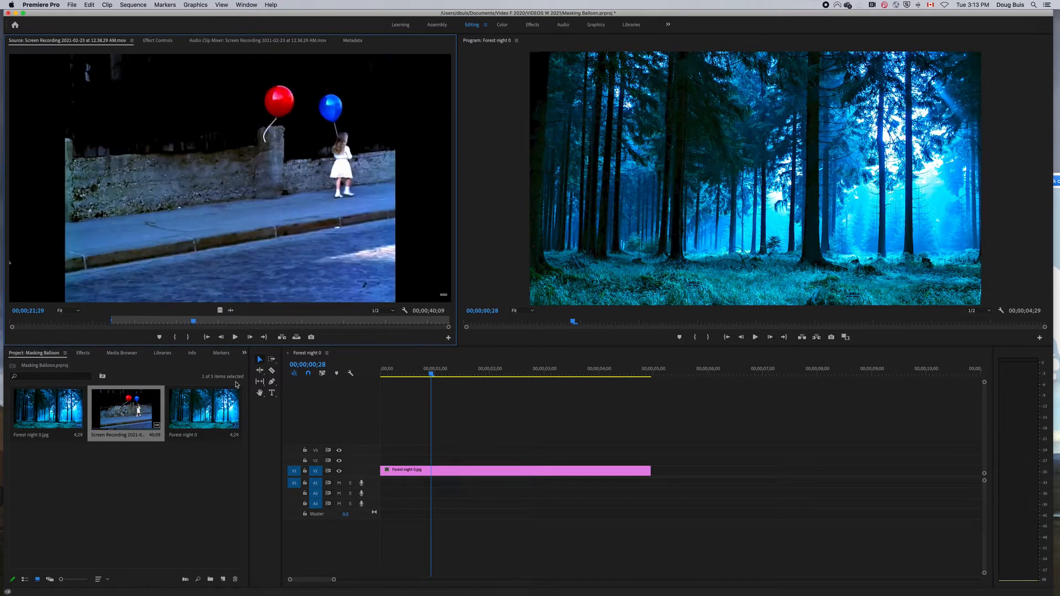
pyautogui.click(187, 337)
pyautogui.moveTo(156, 145); pyautogui.dragTo(386, 459)
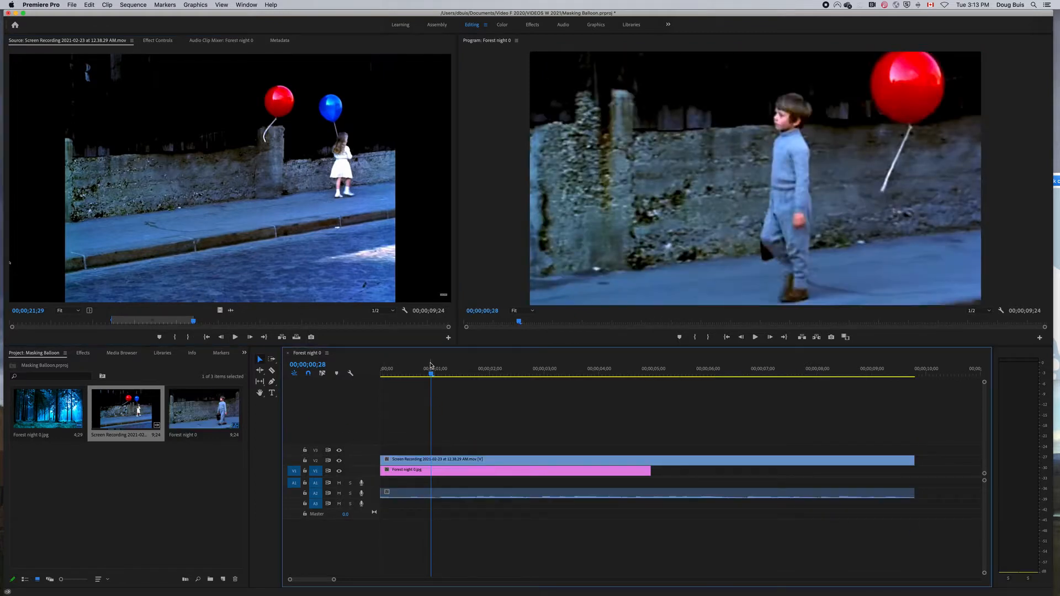
# Trim the start of the balloon video clip to 00;00;00;22 and delete its linked audio
pyautogui.moveTo(433, 374)
pyautogui.mouseDown()
pyautogui.moveTo(402, 373)
pyautogui.moveTo(420, 373)
pyautogui.mouseUp()
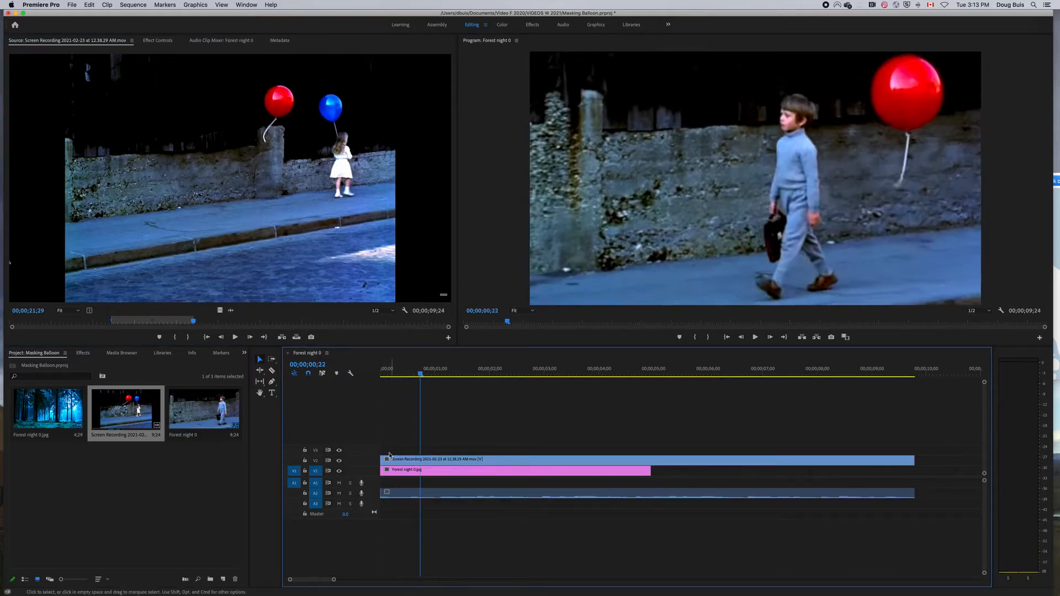
pyautogui.moveTo(383, 459); pyautogui.dragTo(420, 460)
pyautogui.keyDown('alt'); pyautogui.click(436, 494); pyautogui.keyUp('alt')
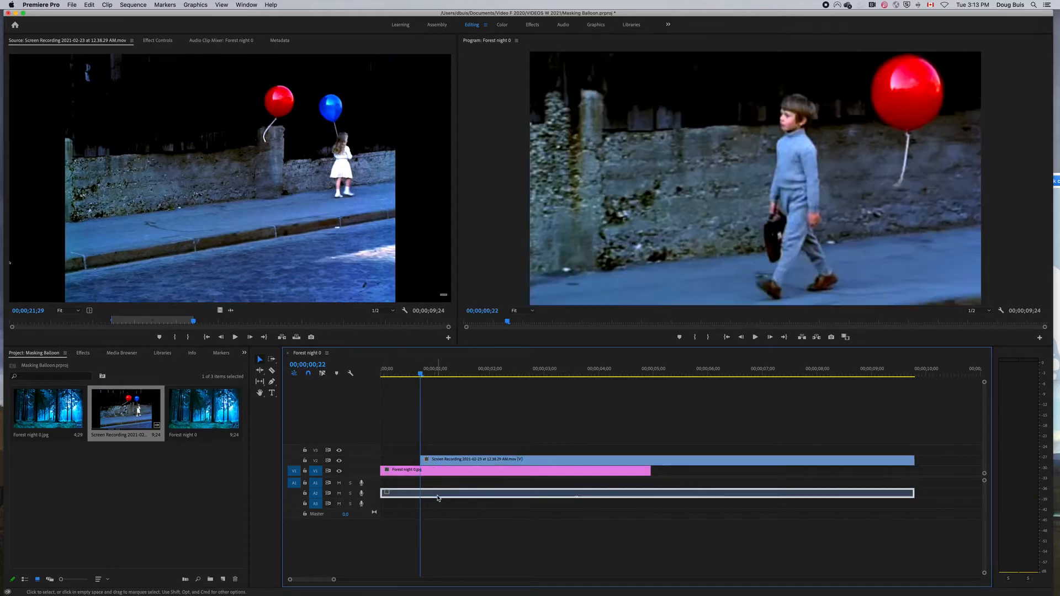
pyautogui.press('Delete')
# Move the balloon clip to the sequence start and extend the forest image to the clip's end
pyautogui.moveTo(463, 461); pyautogui.dragTo(423, 461)
pyautogui.moveTo(651, 470); pyautogui.dragTo(867, 484)
pyautogui.press('space')
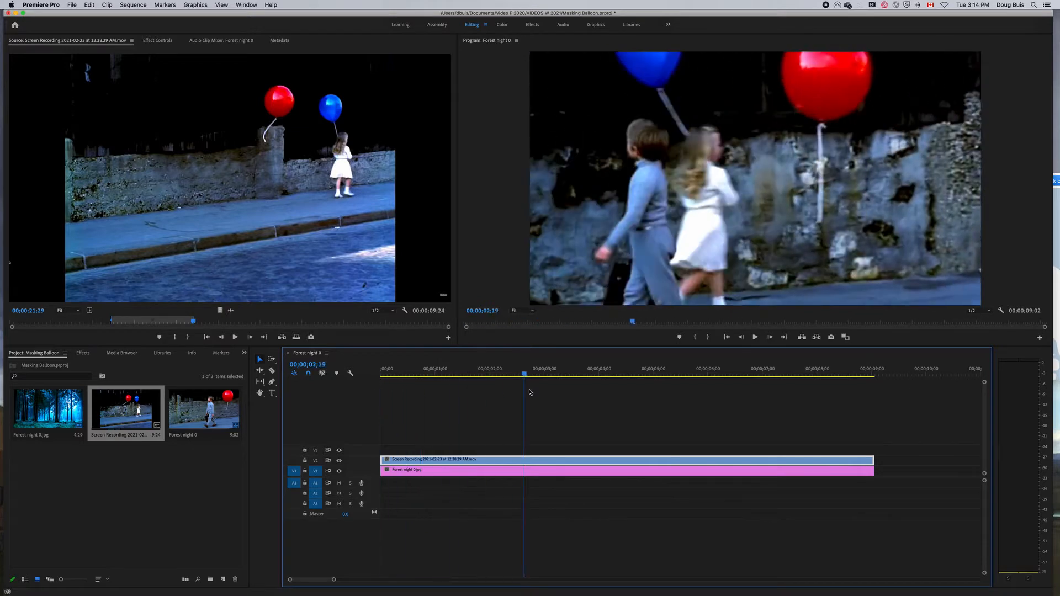
pyautogui.moveTo(529, 392); pyautogui.dragTo(519, 398)
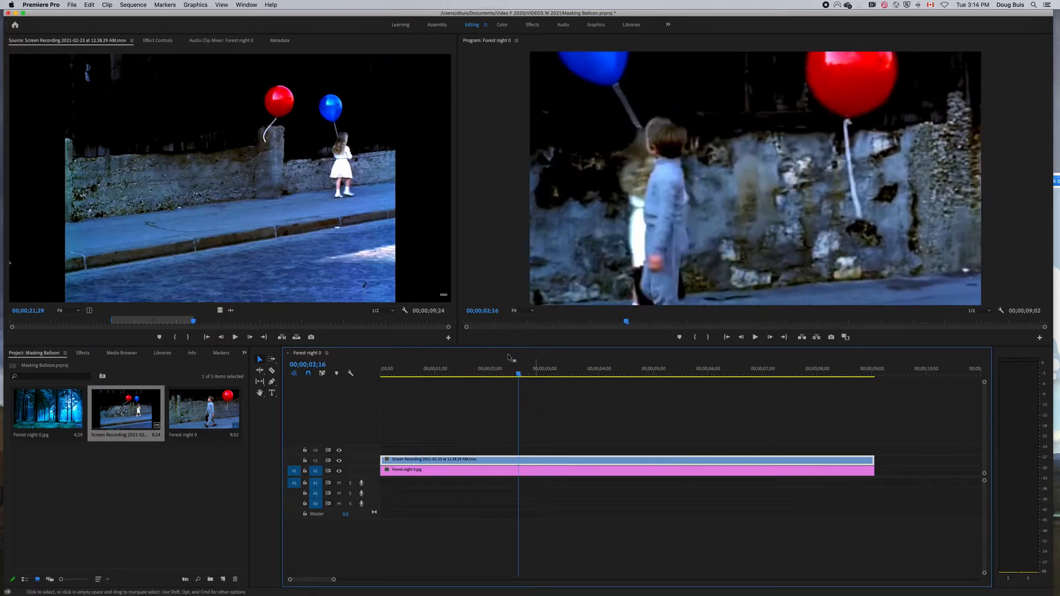
# Reduce the balloon clip's scale to 49 so the whole footage fits within the frame
pyautogui.moveTo(517, 375); pyautogui.dragTo(393, 396)
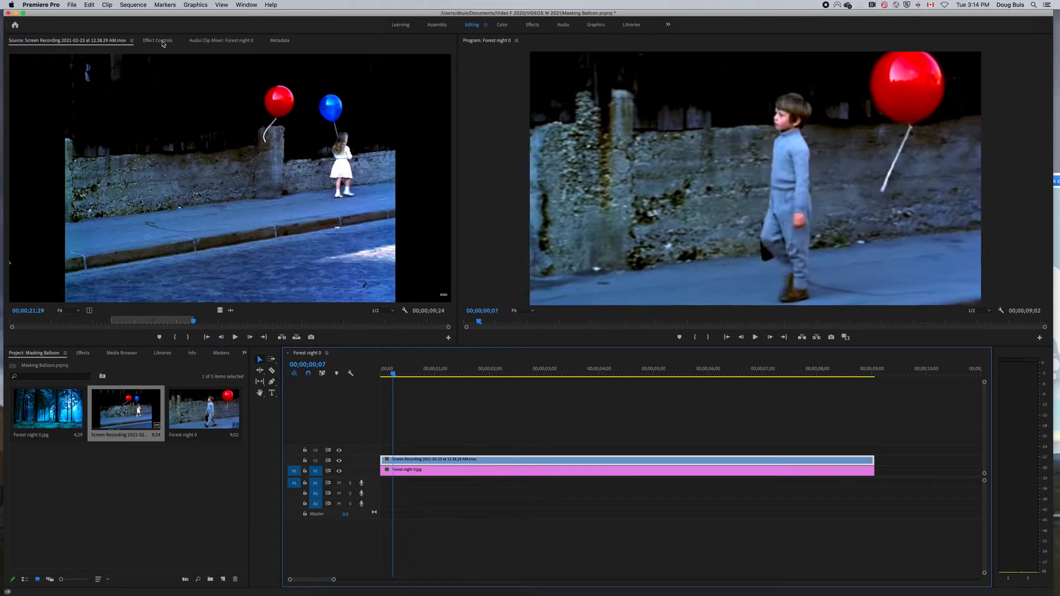
pyautogui.click(159, 41)
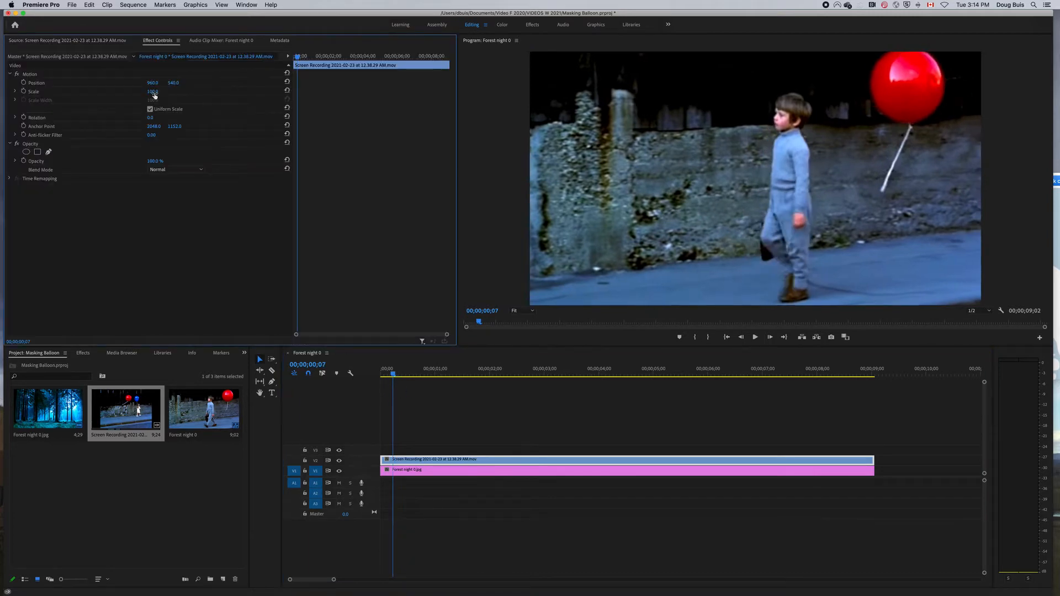
pyautogui.moveTo(152, 92)
pyautogui.mouseDown()
pyautogui.moveTo(122, 92)
pyautogui.moveTo(159, 92)
pyautogui.mouseUp()
pyautogui.click(394, 374)
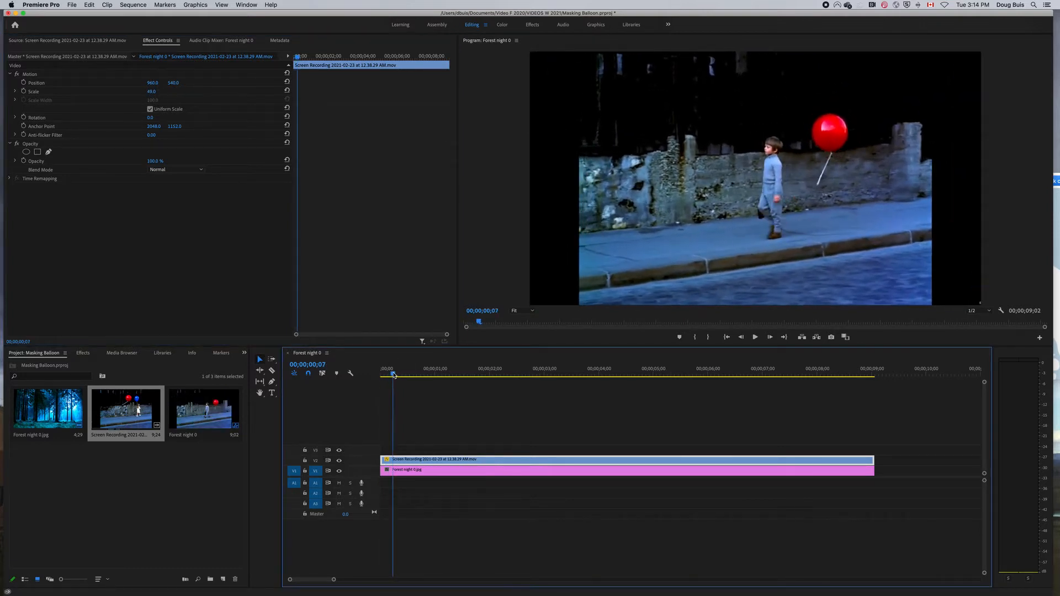
# Add an elliptical opacity mask to the balloon clip at 00;00;00;02 and move it over the red balloon
pyautogui.moveTo(395, 374); pyautogui.dragTo(384, 426)
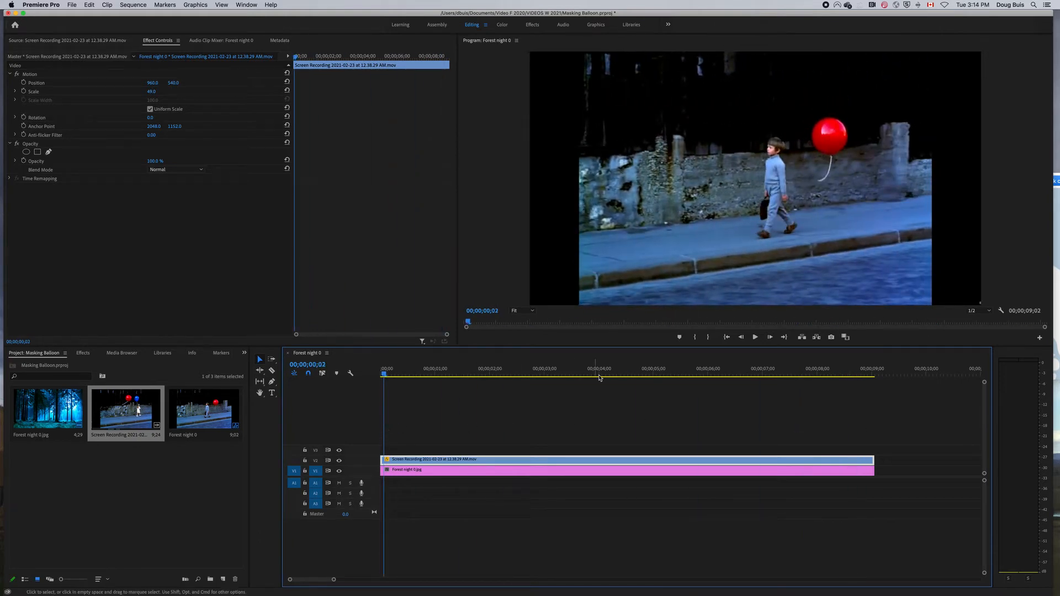
pyautogui.click(531, 311)
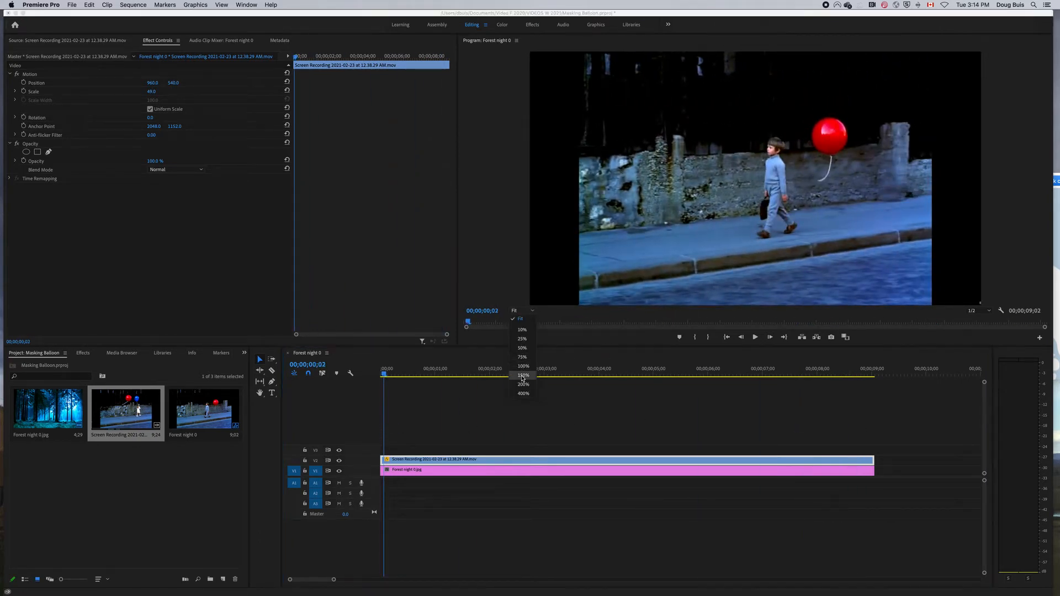
pyautogui.click(522, 377)
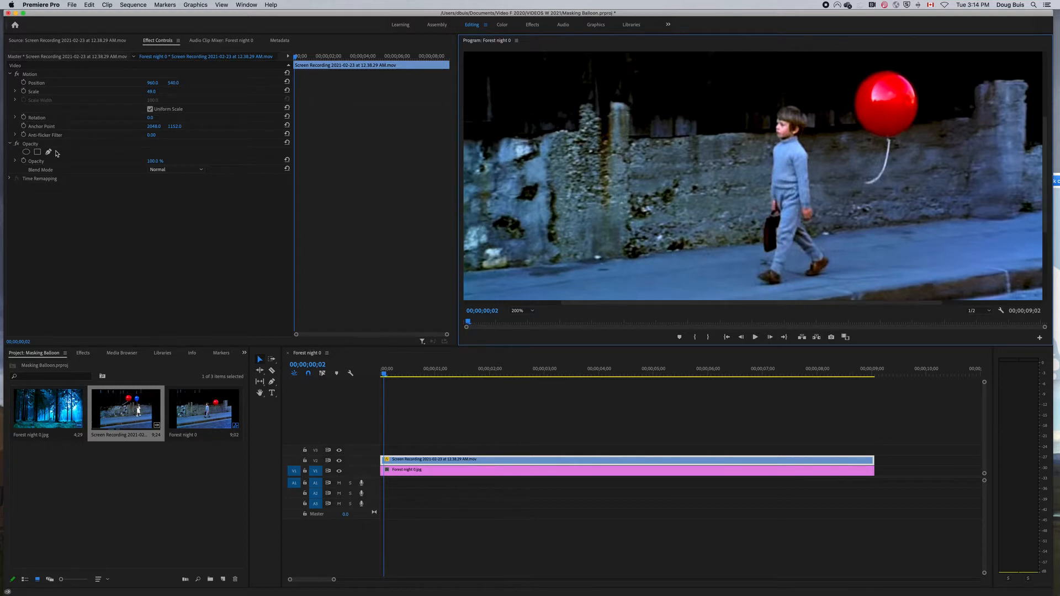
pyautogui.click(26, 153)
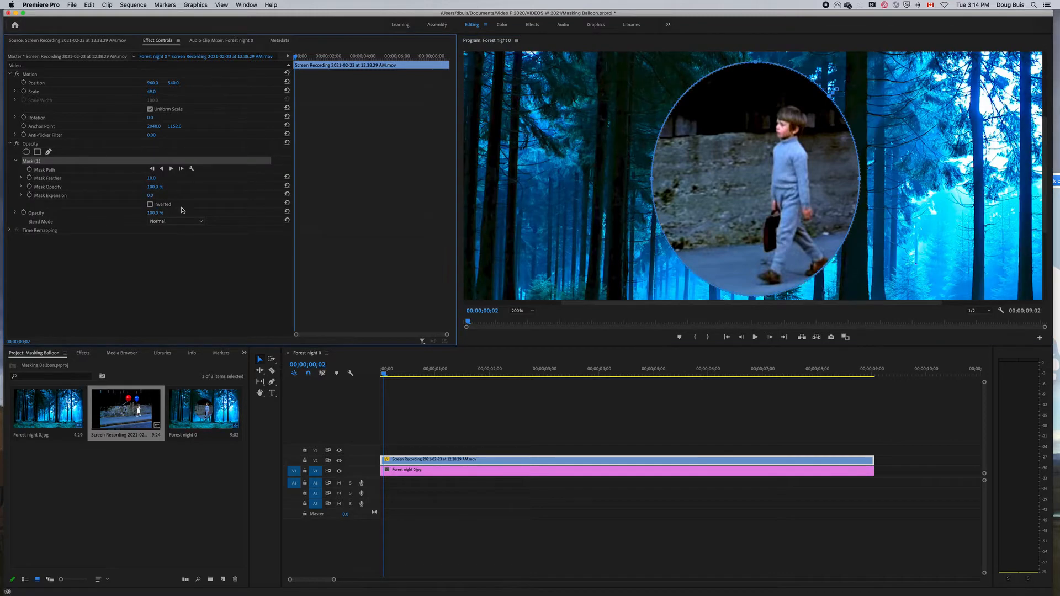
pyautogui.moveTo(767, 145); pyautogui.dragTo(886, 80)
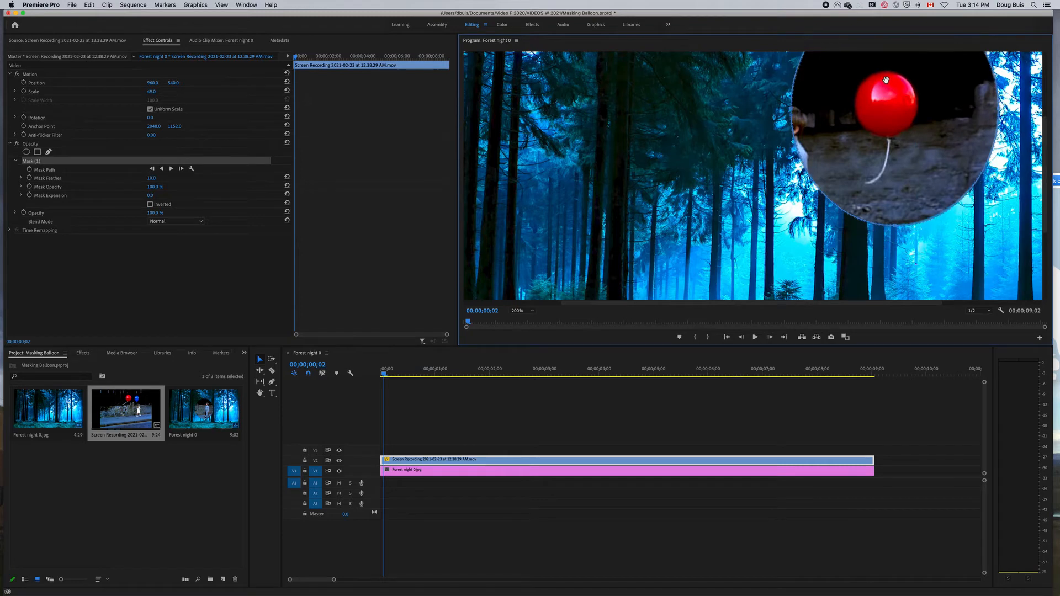
pyautogui.moveTo(918, 167)
pyautogui.mouseDown()
pyautogui.moveTo(814, 233)
pyautogui.moveTo(915, 158)
pyautogui.mouseUp()
# Reshape the elliptical mask so its outline fits tightly around the red balloon, excluding the string
pyautogui.moveTo(898, 221); pyautogui.dragTo(935, 164)
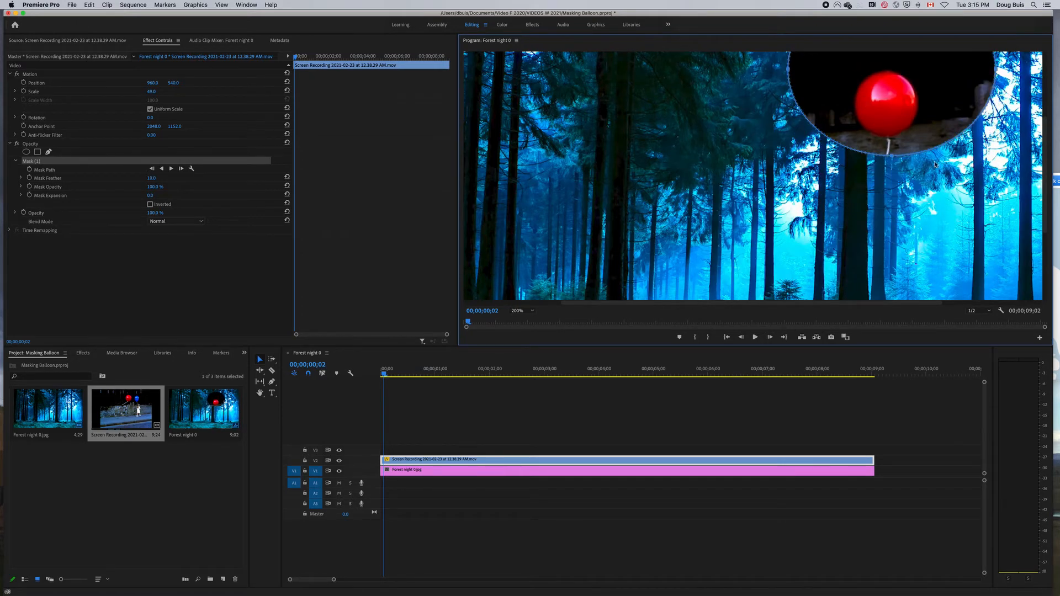
pyautogui.click(531, 312)
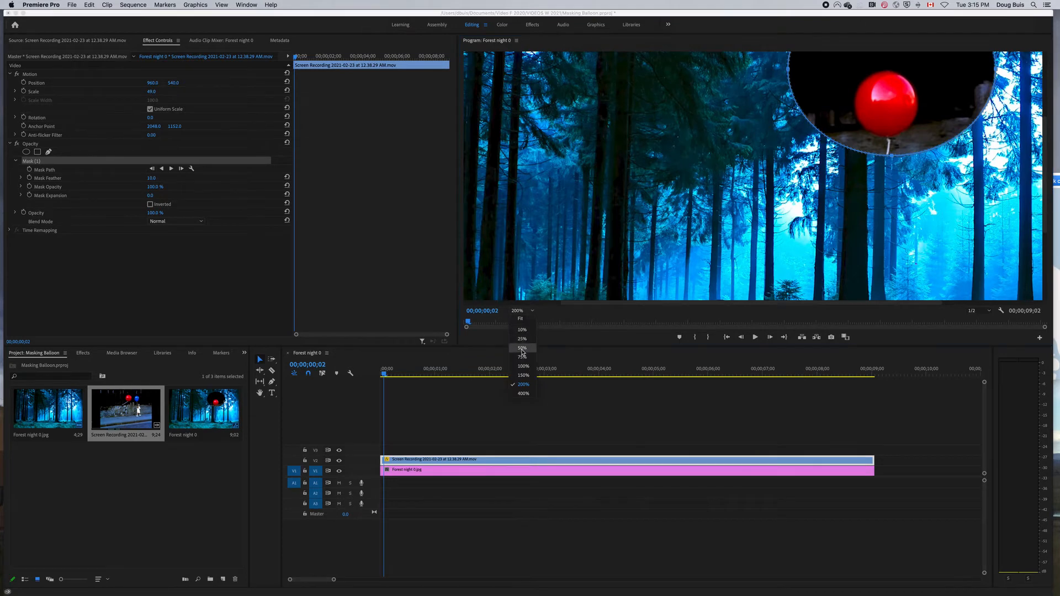
pyautogui.click(522, 366)
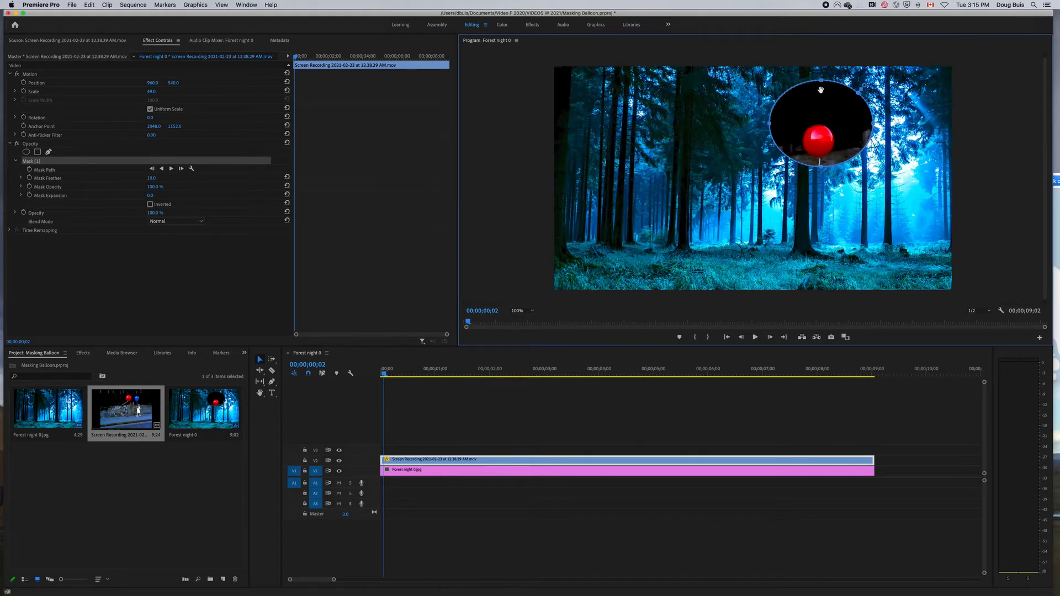
pyautogui.moveTo(822, 82); pyautogui.dragTo(822, 122)
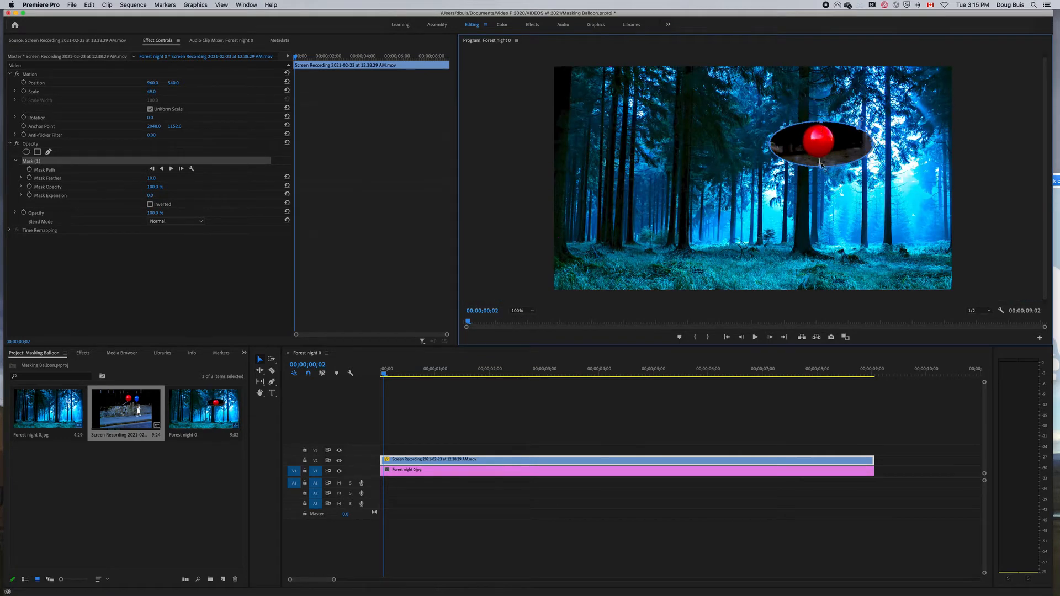
pyautogui.moveTo(823, 168); pyautogui.dragTo(837, 150)
pyautogui.moveTo(770, 145); pyautogui.dragTo(818, 126)
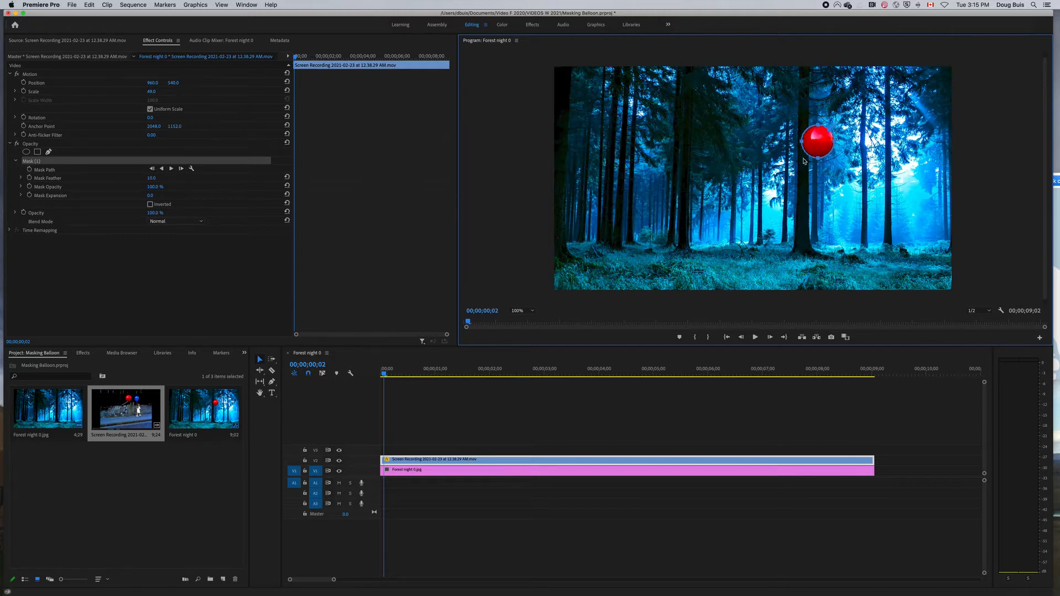
pyautogui.click(522, 311)
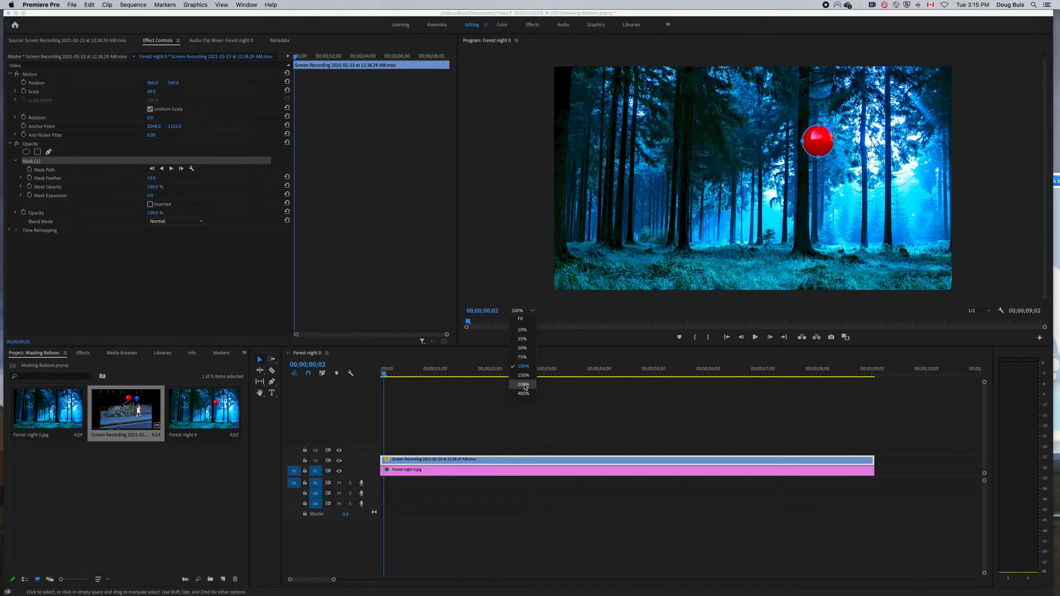
pyautogui.click(523, 384)
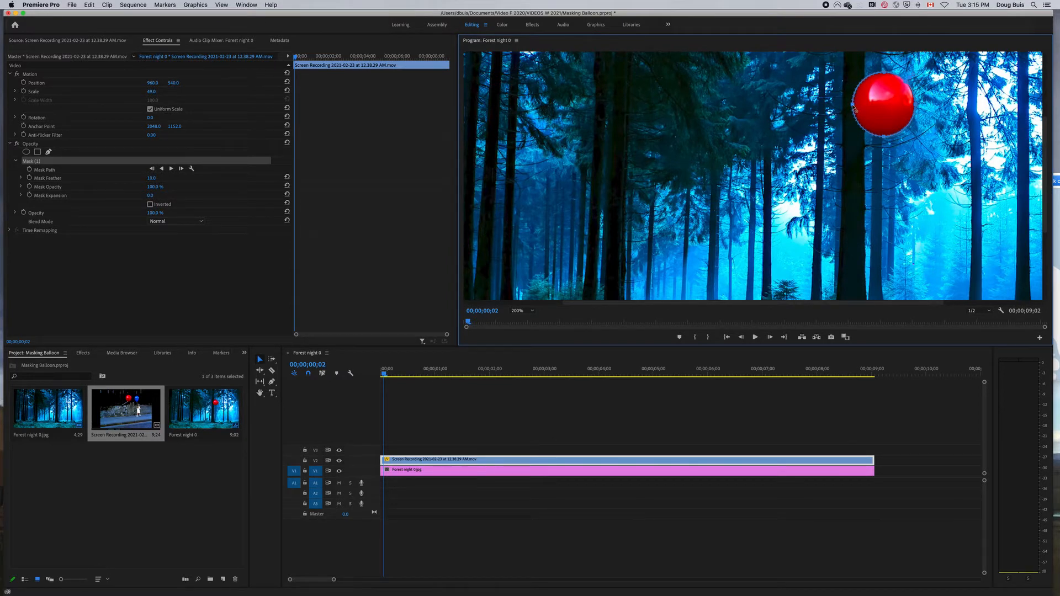
# Track the balloon mask forward from the first frame of the sequence, 00;00;00;00
pyautogui.click(382, 375)
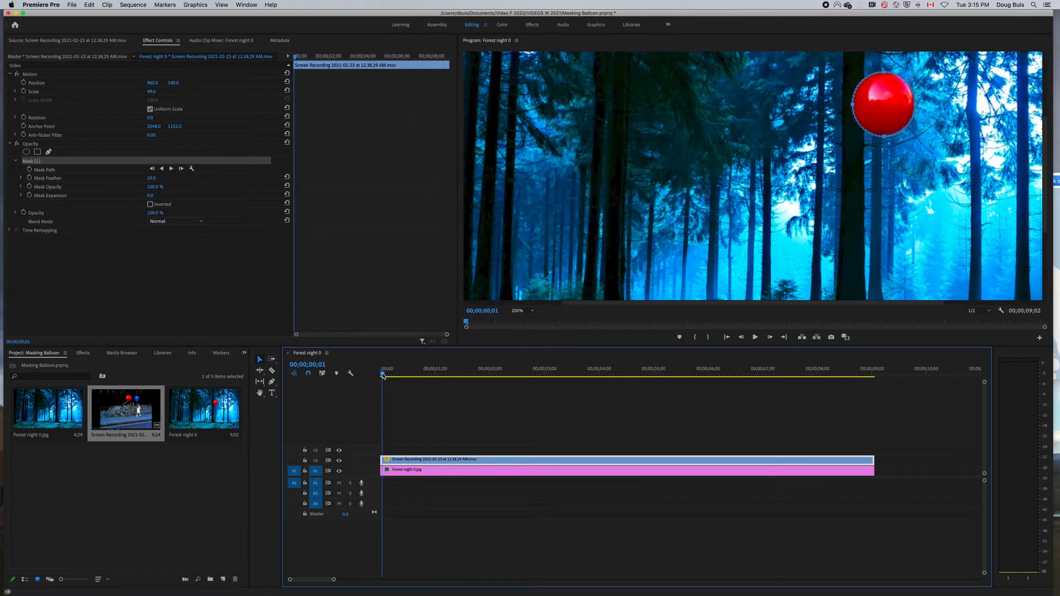
pyautogui.press('Left')
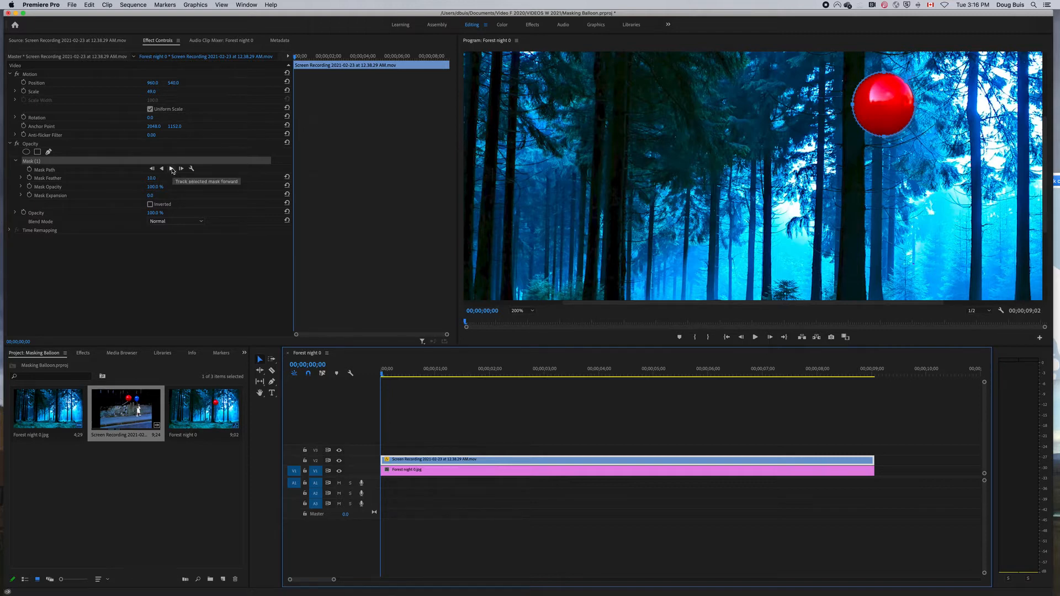
pyautogui.click(171, 169)
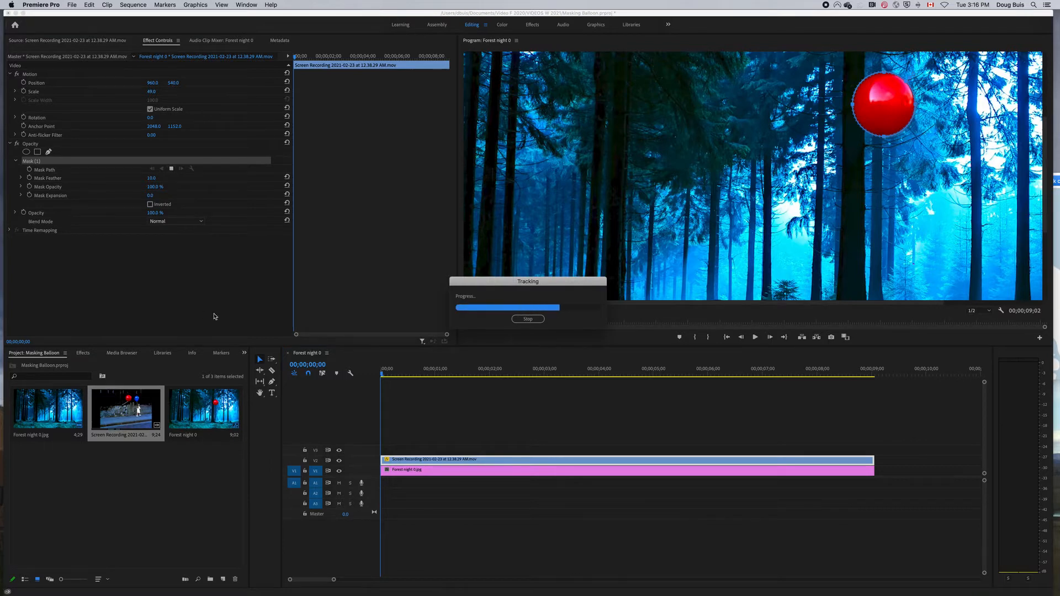
# Play the sequence from the beginning to review the tracked balloon over the forest
pyautogui.click(531, 311)
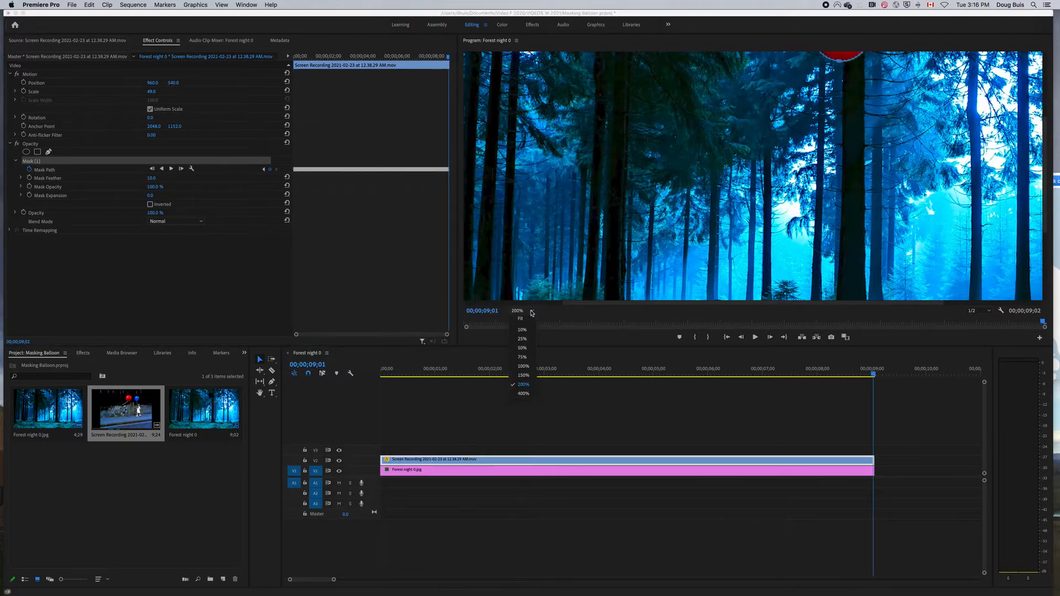
pyautogui.click(520, 318)
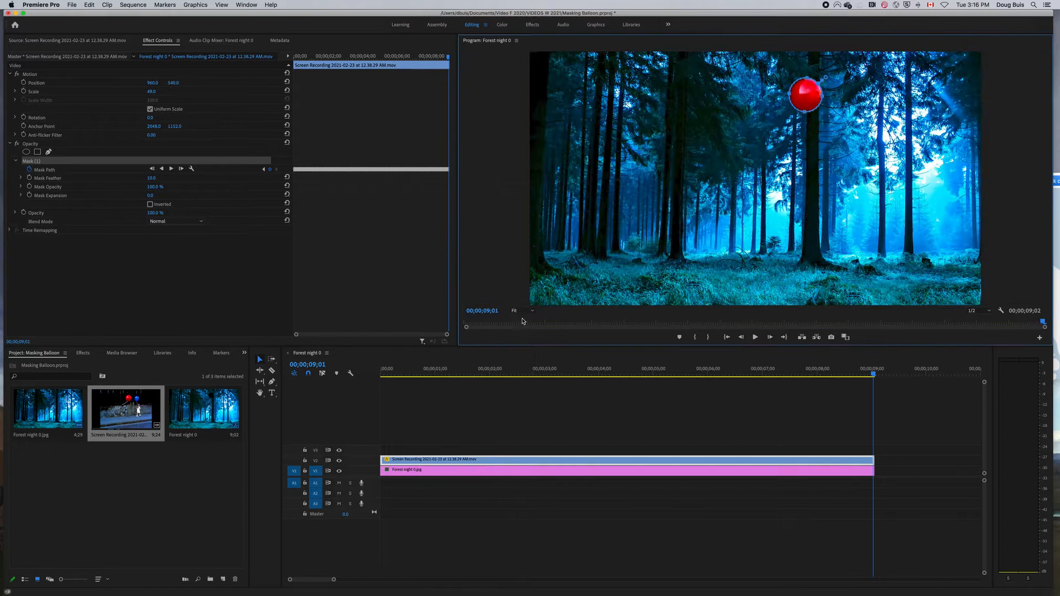
pyautogui.click(673, 413)
pyautogui.moveTo(875, 377); pyautogui.dragTo(358, 514)
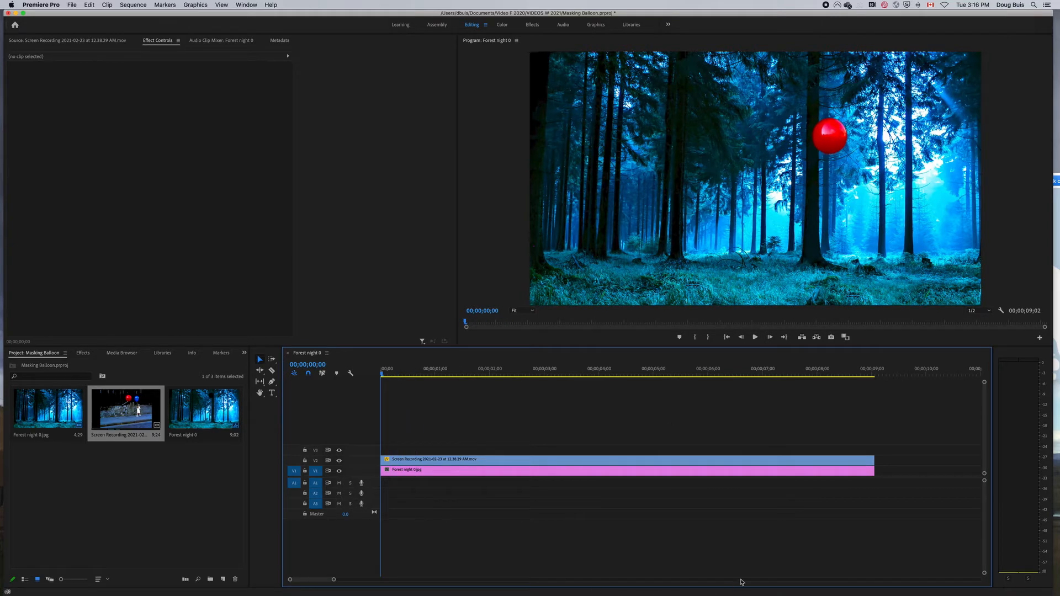
pyautogui.press('space')
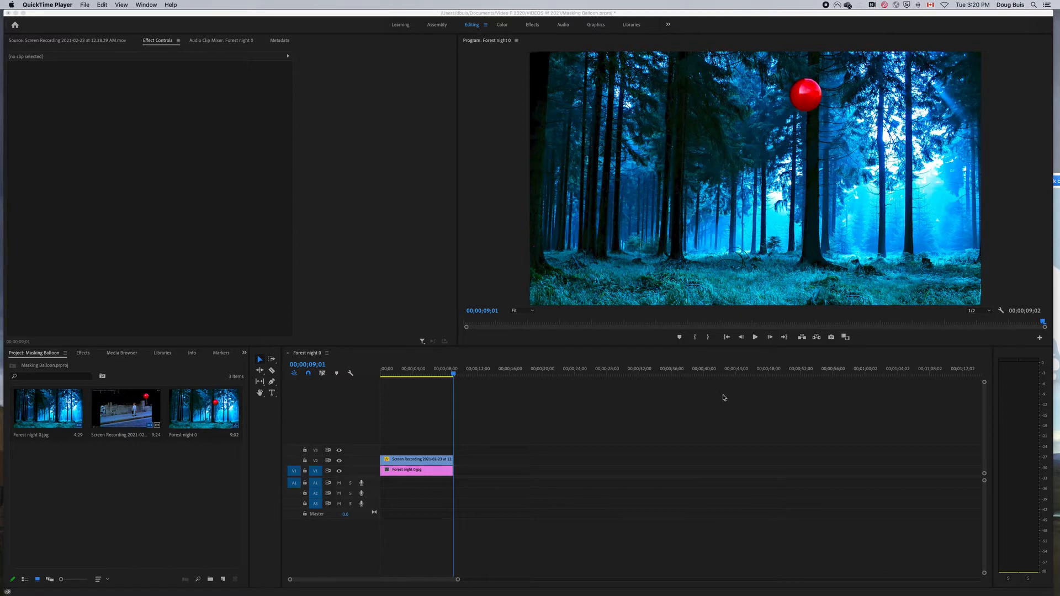
# Extend the forest image clip on the timeline to about 00;00;49;06
pyautogui.click(452, 474)
pyautogui.moveTo(469, 474); pyautogui.dragTo(777, 473)
# Mark a section of the balloon screen recording from 00;00;16;06 to 00;00;18;01 in the source footage
pyautogui.moveTo(451, 373); pyautogui.dragTo(480, 384)
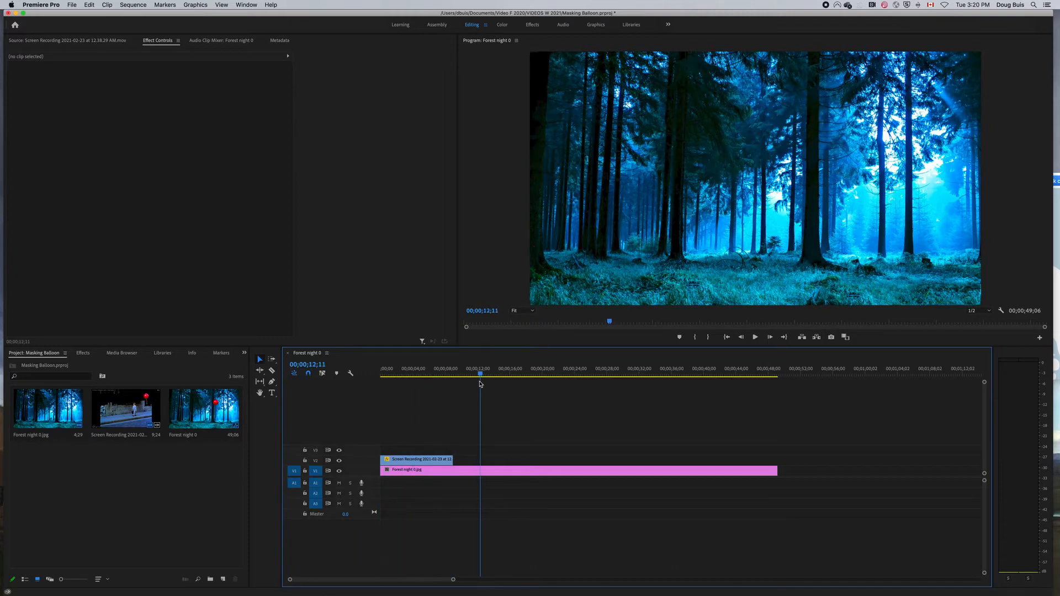
pyautogui.doubleClick(119, 412)
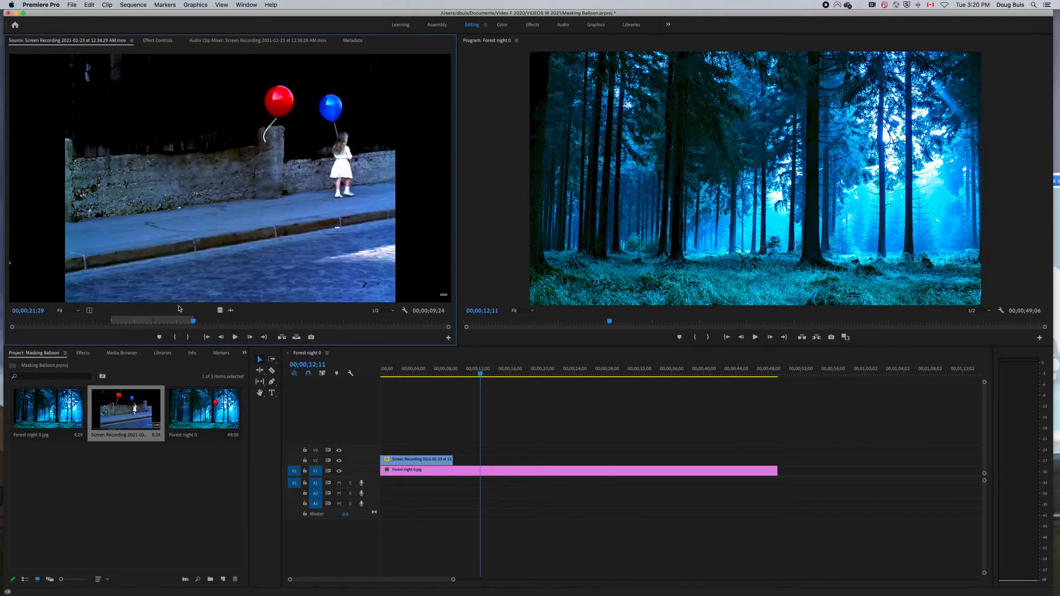
pyautogui.moveTo(194, 322); pyautogui.dragTo(146, 317)
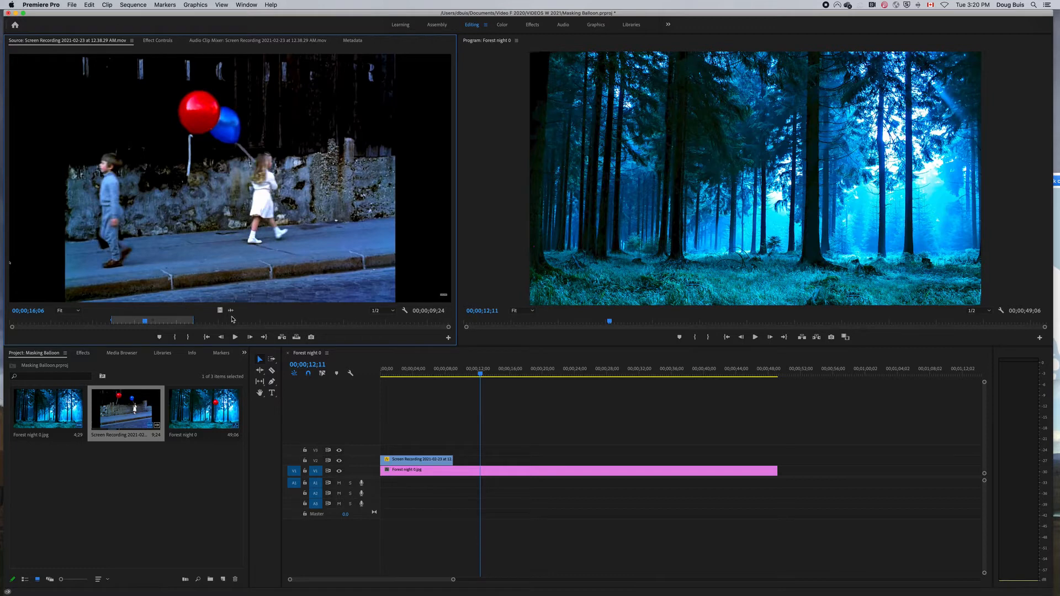
pyautogui.click(174, 337)
pyautogui.click(157, 322)
pyautogui.moveTo(159, 327); pyautogui.dragTo(163, 330)
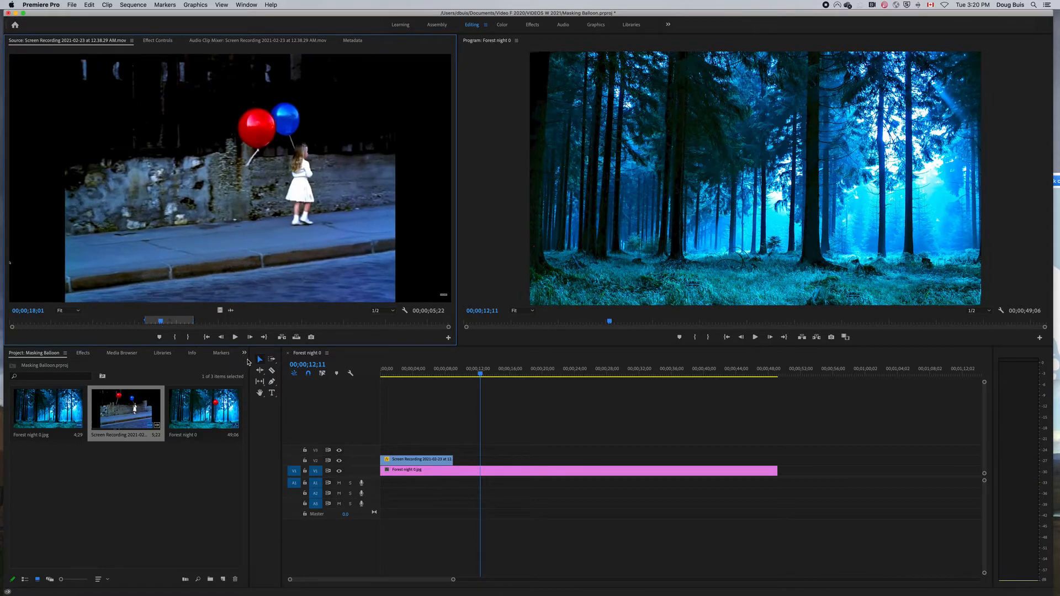
pyautogui.click(188, 337)
# Place the marked section above the forest image at 00;00;12;11 and scale it down to 49%
pyautogui.moveTo(215, 254); pyautogui.dragTo(492, 458)
pyautogui.press('space')
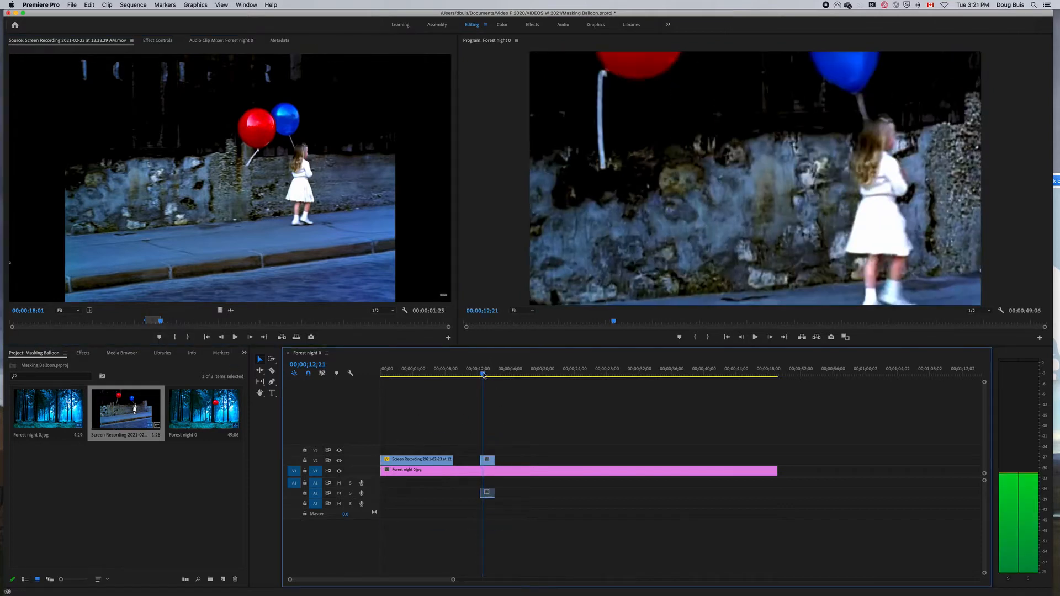
pyautogui.click(490, 462)
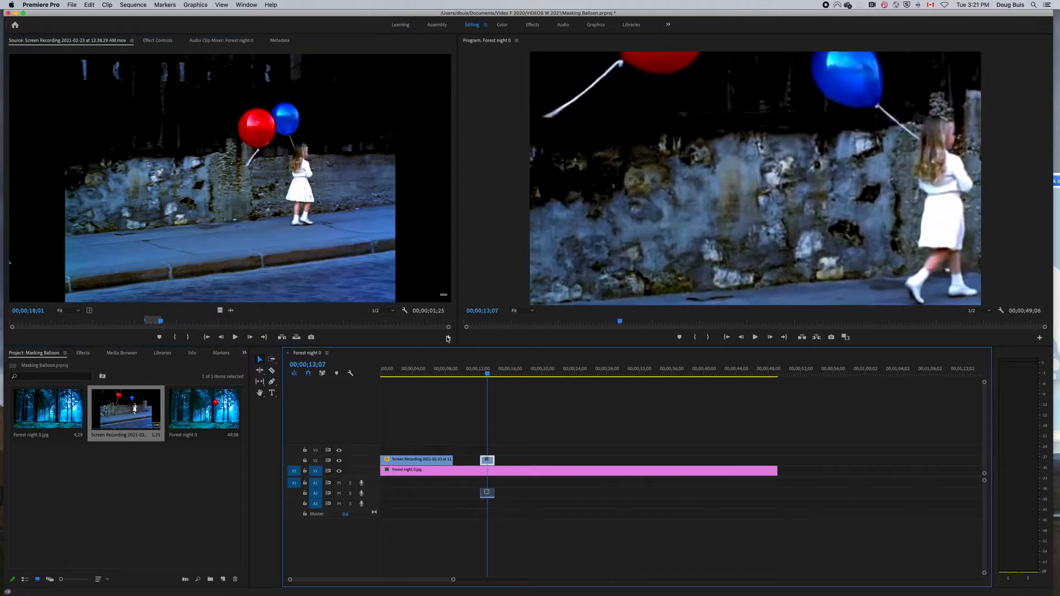
pyautogui.click(156, 41)
pyautogui.moveTo(152, 91); pyautogui.dragTo(122, 92)
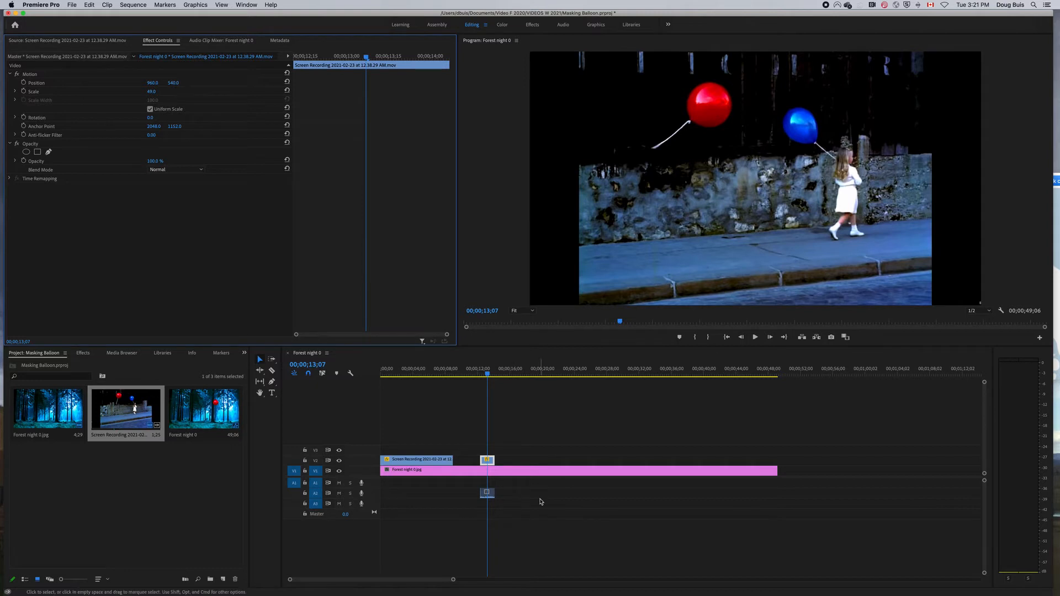
# Add a pen-drawn opacity mask to the new balloon clip at 00;00;14;05, with the preview at 400% on the blue balloon
pyautogui.moveTo(453, 580); pyautogui.dragTo(386, 567)
pyautogui.moveTo(700, 369); pyautogui.dragTo(762, 409)
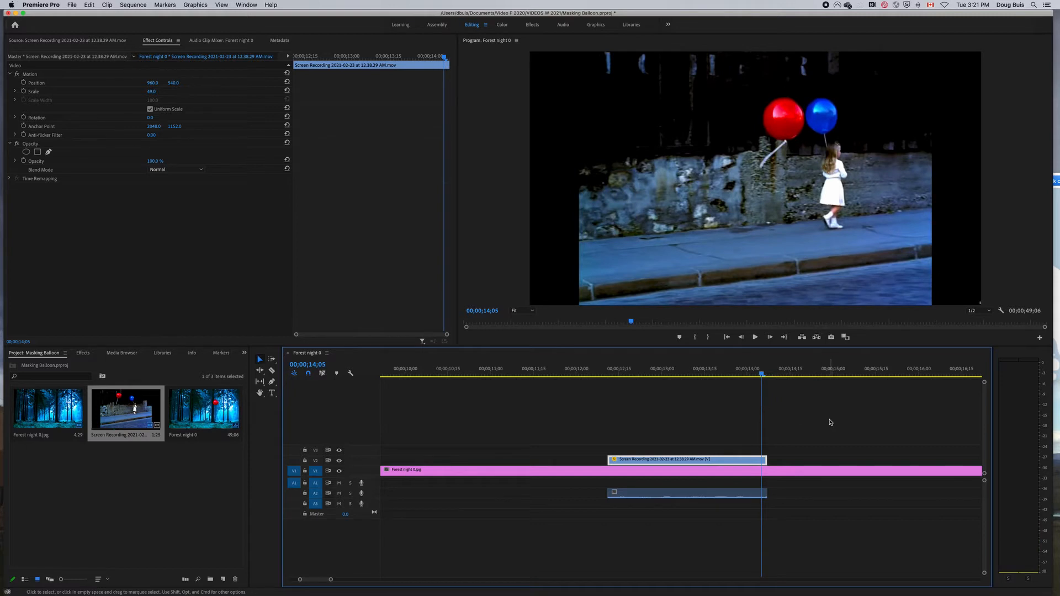
pyautogui.click(48, 153)
pyautogui.click(524, 311)
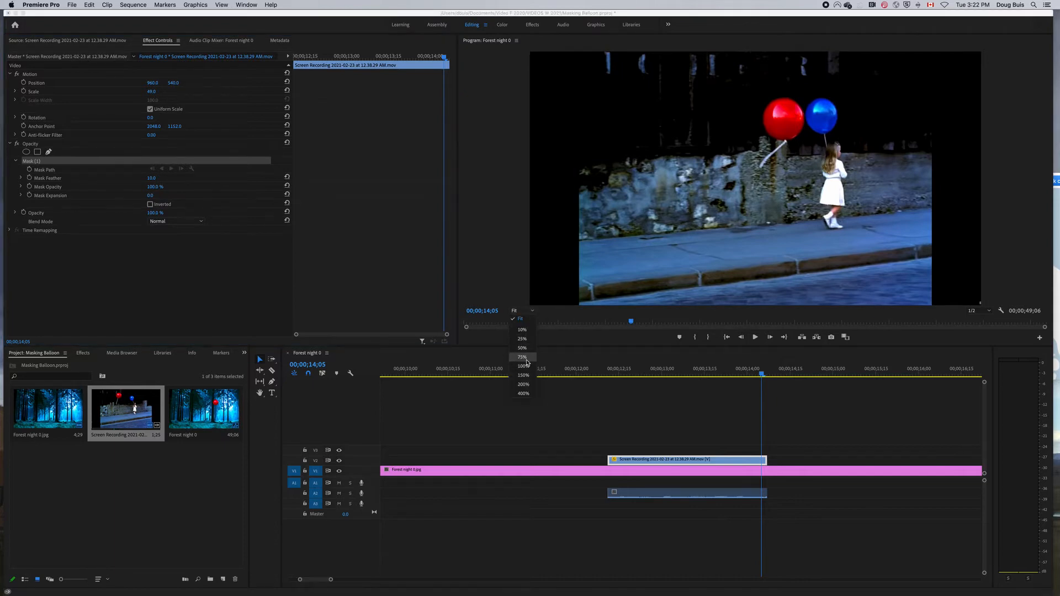
pyautogui.click(524, 384)
pyautogui.click(519, 311)
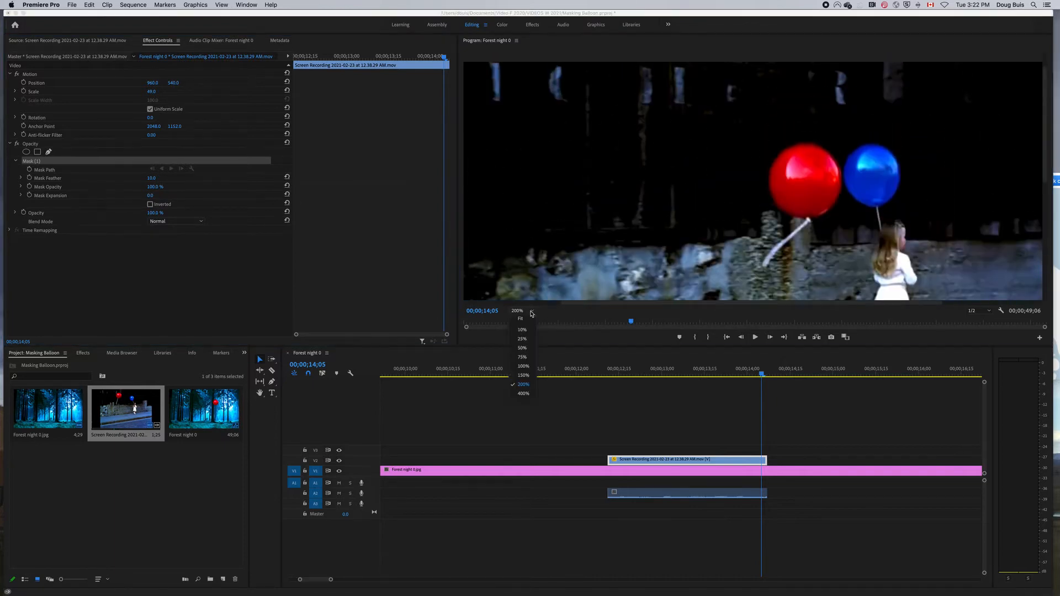
pyautogui.click(523, 394)
pyautogui.moveTo(677, 304); pyautogui.dragTo(790, 314)
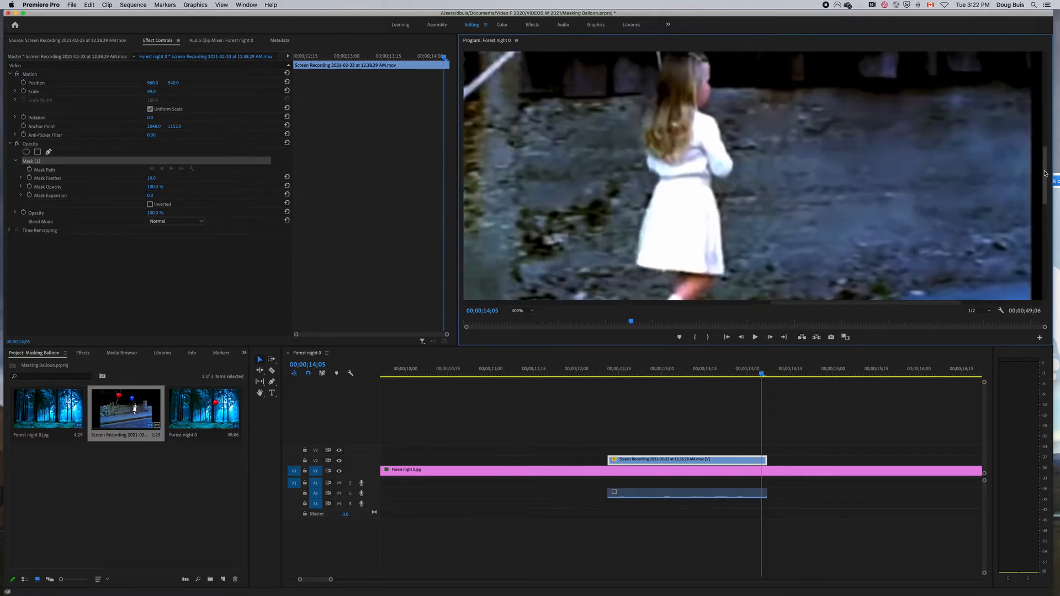
pyautogui.moveTo(1044, 173); pyautogui.dragTo(1044, 125)
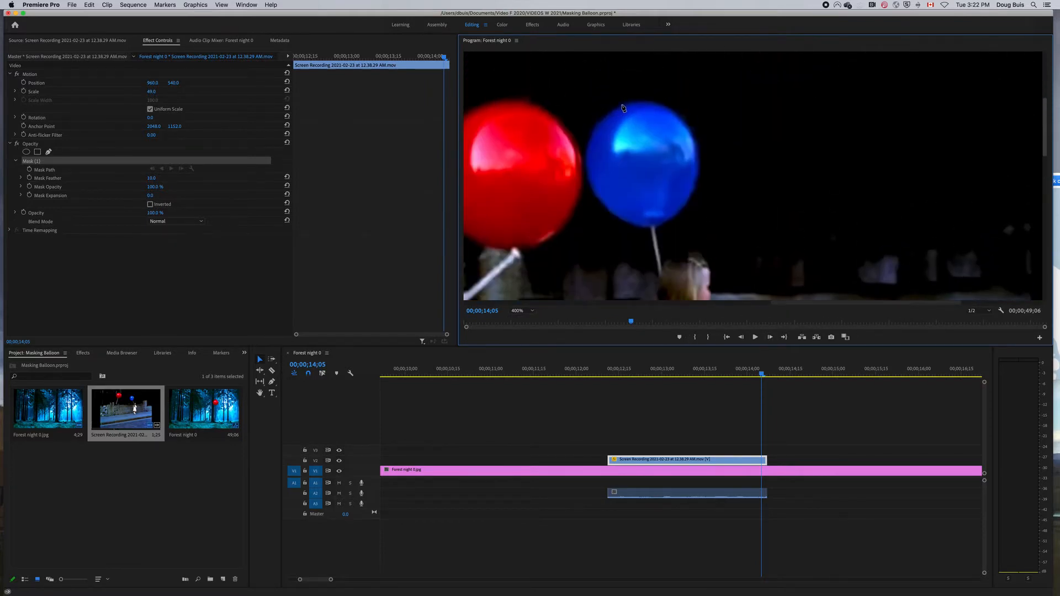
# Trace a closed mask path around the blue balloon, leaving out its string
pyautogui.click(622, 105)
pyautogui.click(606, 115)
pyautogui.click(592, 132)
pyautogui.click(587, 159)
pyautogui.click(594, 192)
pyautogui.click(618, 218)
pyautogui.click(640, 226)
pyautogui.click(659, 224)
pyautogui.click(683, 208)
pyautogui.click(699, 174)
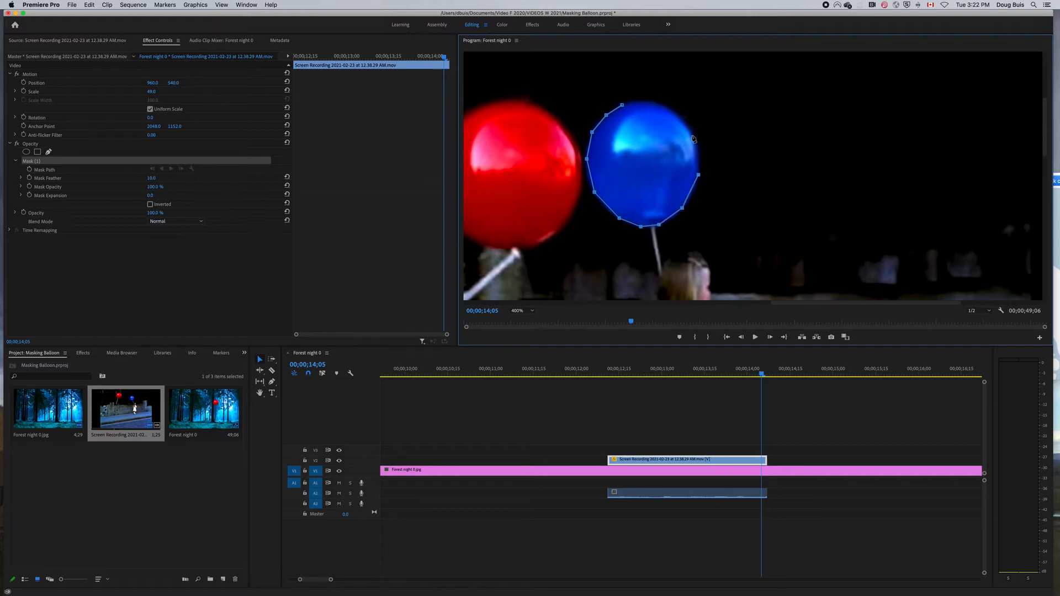
pyautogui.click(692, 136)
pyautogui.moveTo(692, 136); pyautogui.dragTo(667, 111)
pyautogui.moveTo(699, 144)
pyautogui.mouseDown()
pyautogui.moveTo(692, 133)
pyautogui.moveTo(698, 143)
pyautogui.mouseUp()
pyautogui.click(654, 103)
pyautogui.click(635, 103)
pyautogui.click(622, 105)
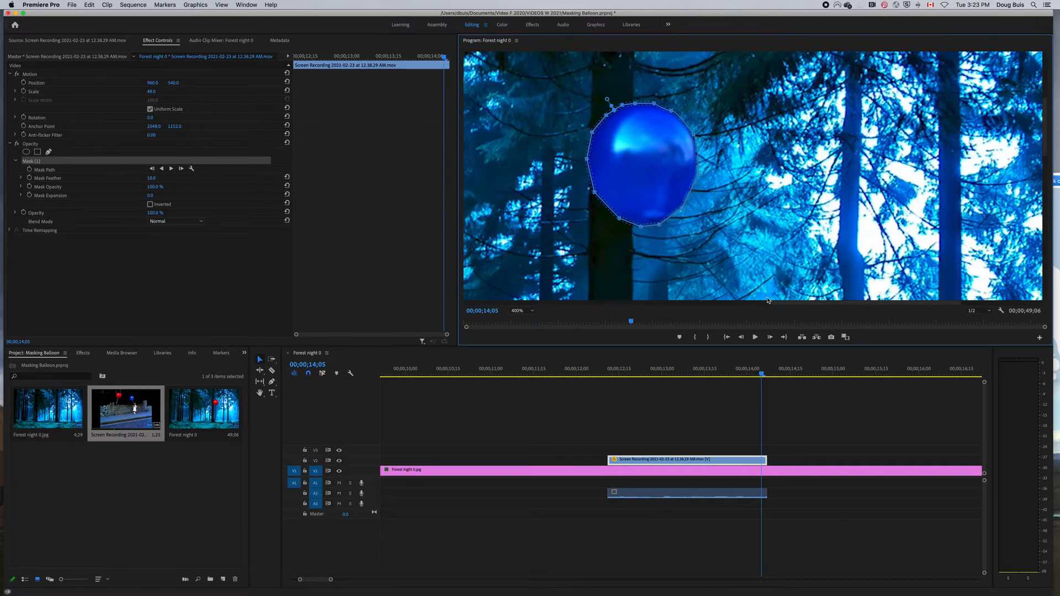
# Fit the preview to the full frame and track the blue balloon mask backward from 00;00;14;05
pyautogui.click(533, 312)
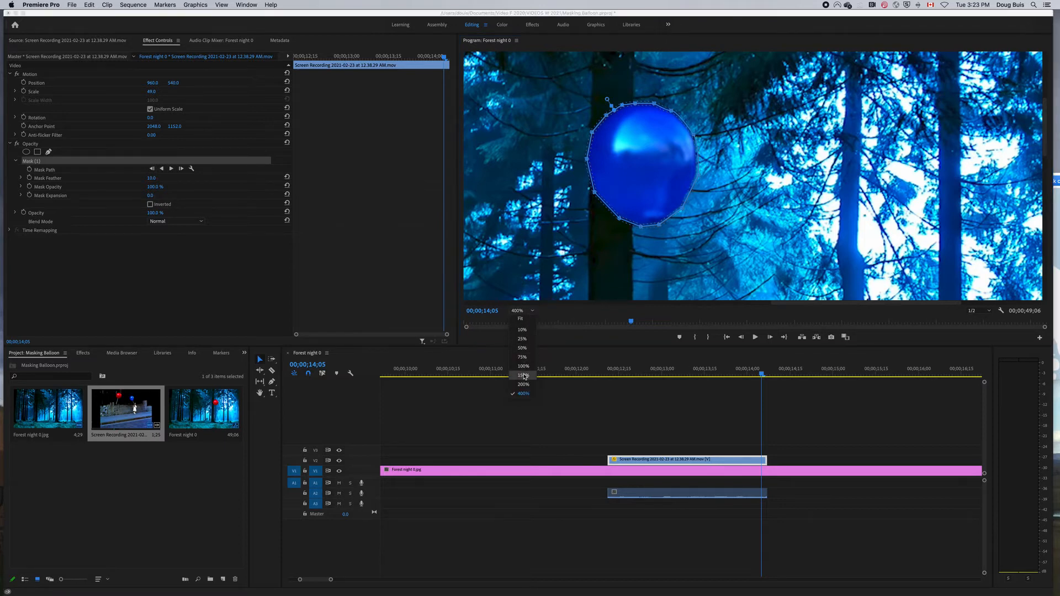
pyautogui.click(520, 319)
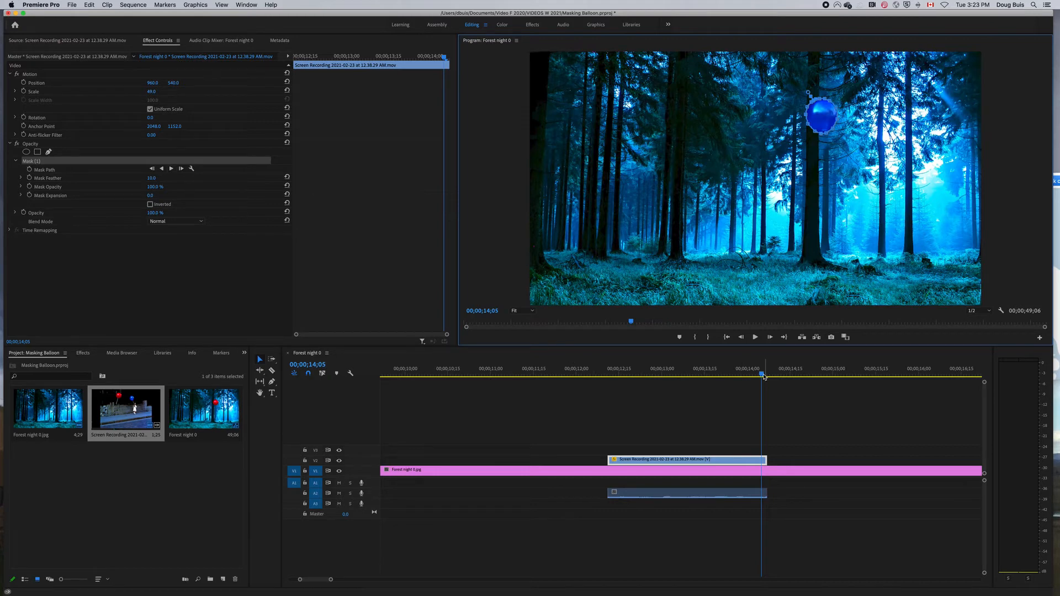
pyautogui.click(162, 169)
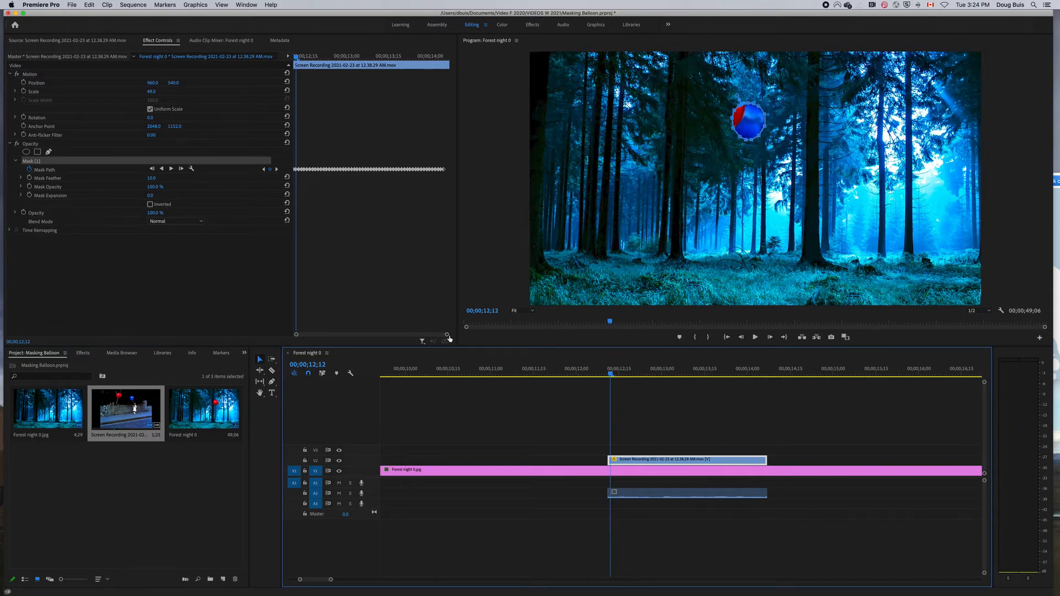
# Reshape the mask at 00;00;12;12 so it cuts out the overlapping part of the red balloon
pyautogui.moveTo(445, 336); pyautogui.dragTo(375, 337)
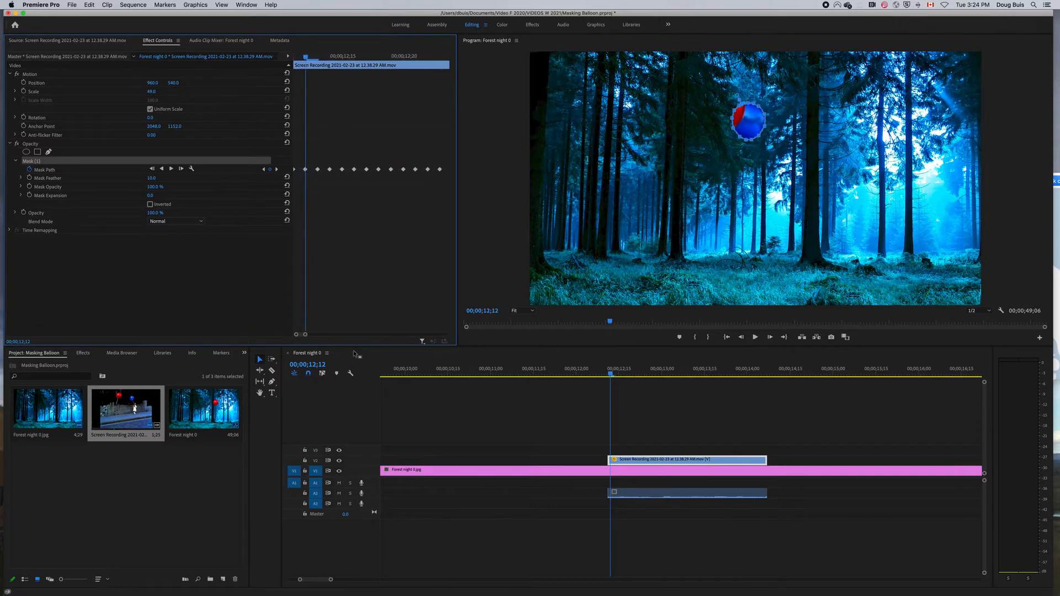
pyautogui.moveTo(305, 336); pyautogui.dragTo(444, 339)
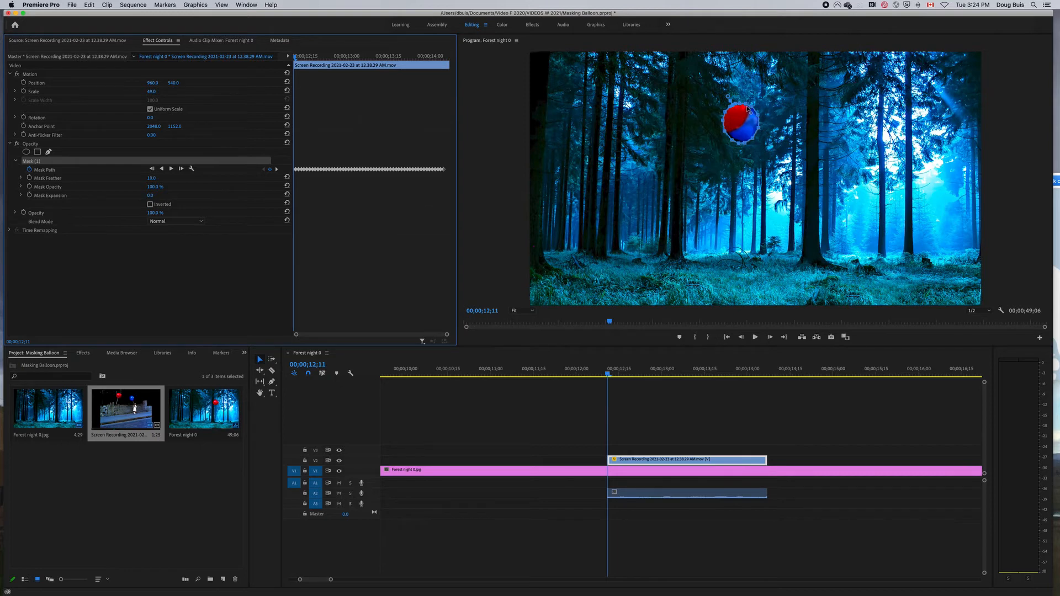
pyautogui.moveTo(608, 374); pyautogui.dragTo(609, 410)
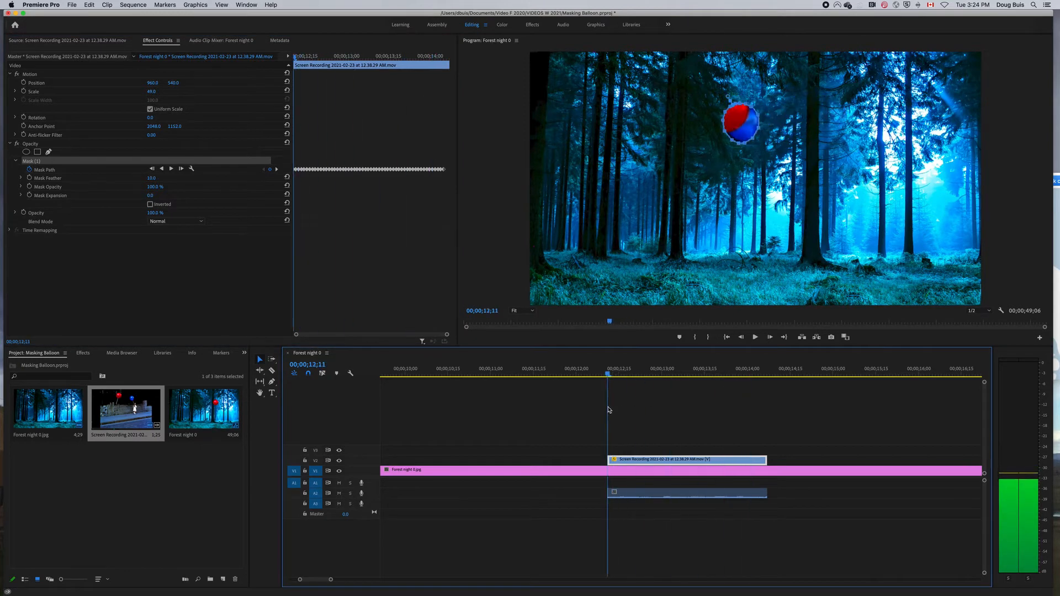
pyautogui.click(610, 377)
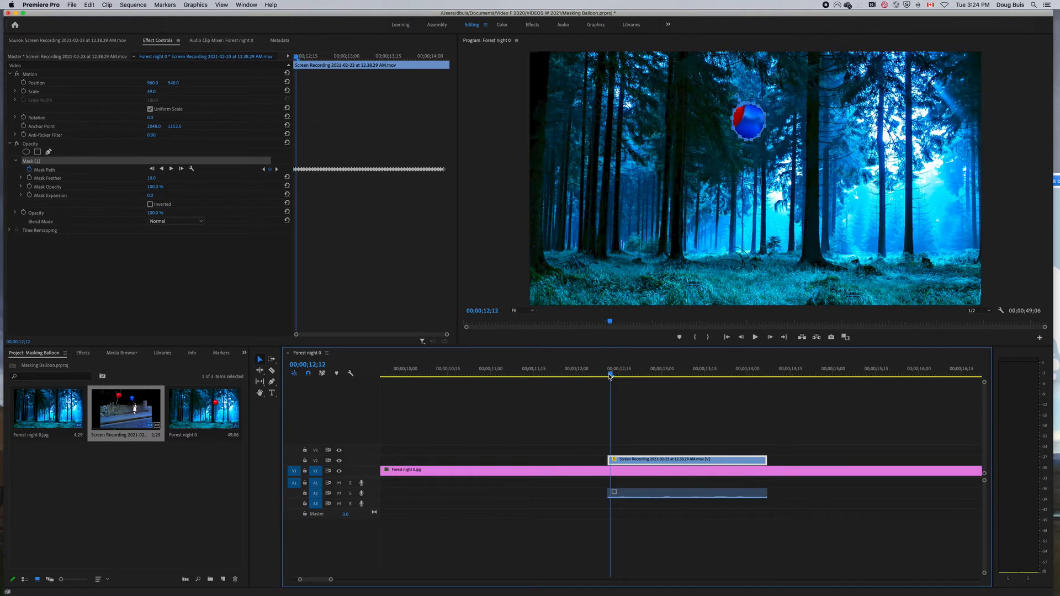
pyautogui.click(522, 310)
pyautogui.click(524, 386)
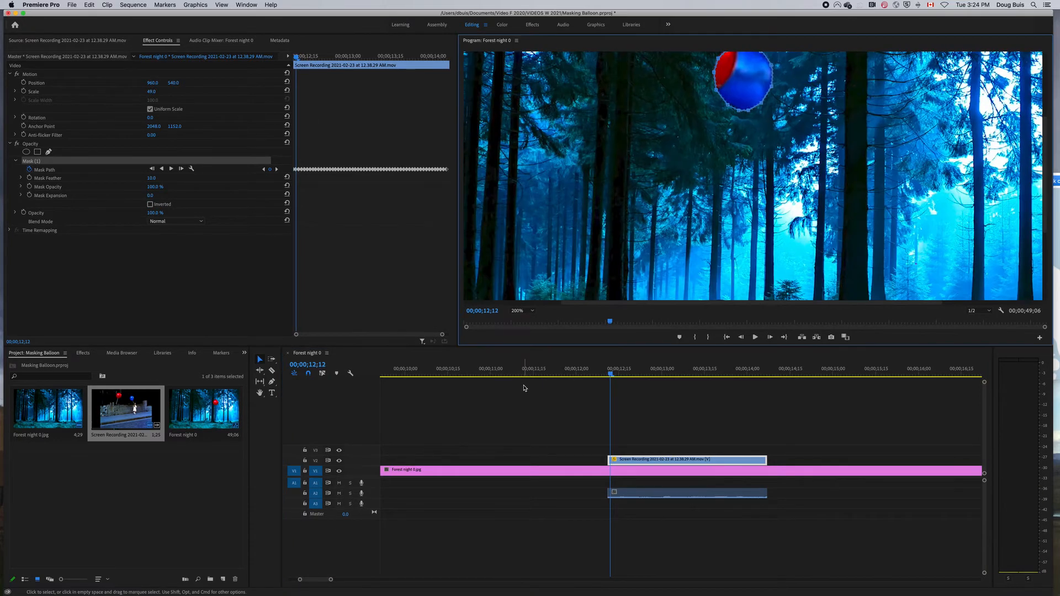
pyautogui.moveTo(1045, 204); pyautogui.dragTo(1051, 158)
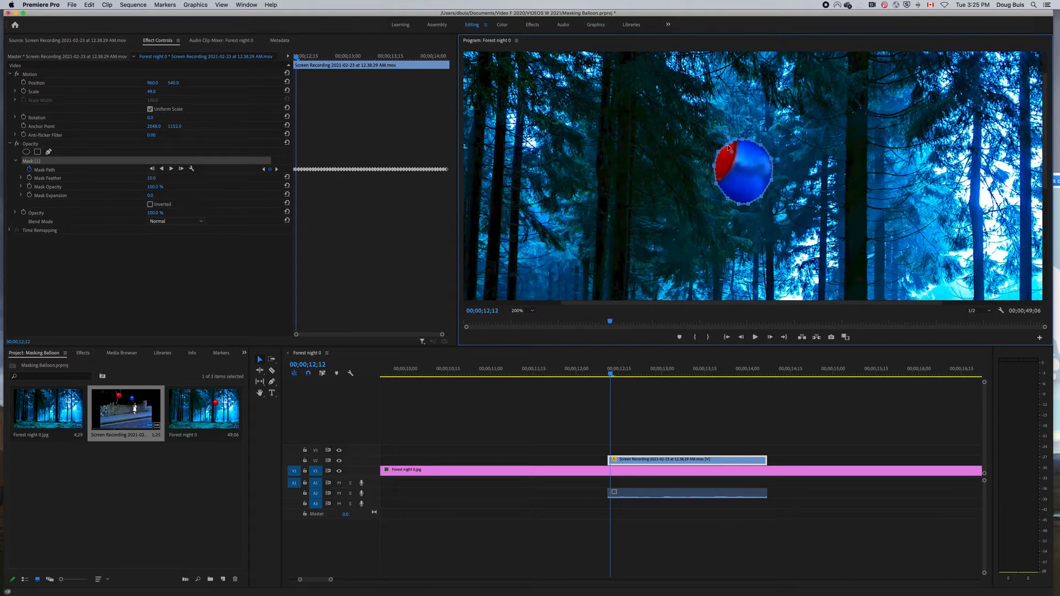
pyautogui.moveTo(730, 149)
pyautogui.mouseDown()
pyautogui.moveTo(723, 179)
pyautogui.moveTo(733, 168)
pyautogui.mouseUp()
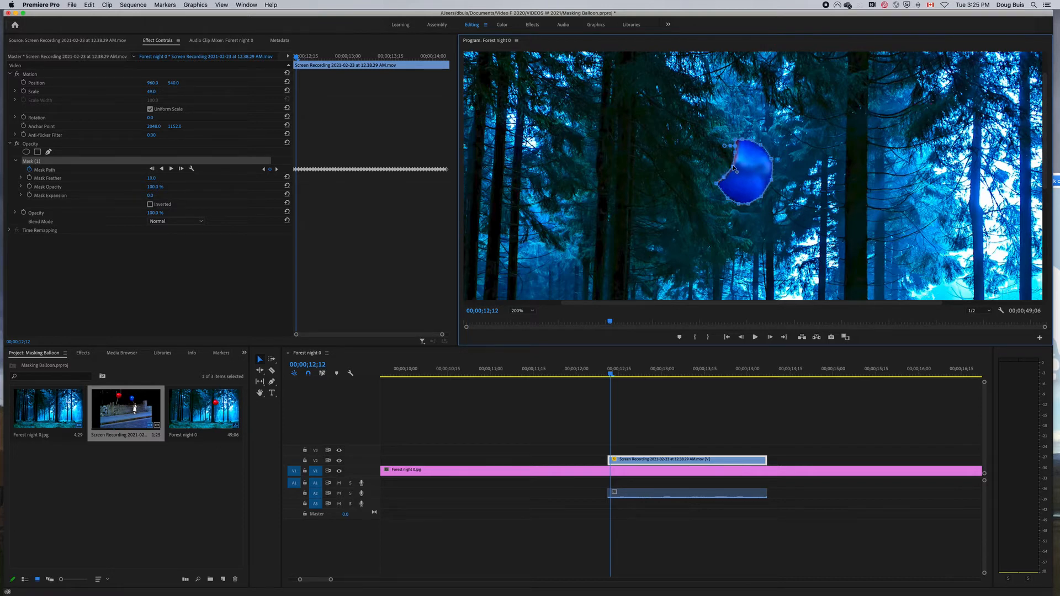
# Reshape the mask at the clip's first frame, 00;00;12;11, to exclude the red balloon overlapping the blue one
pyautogui.click(152, 169)
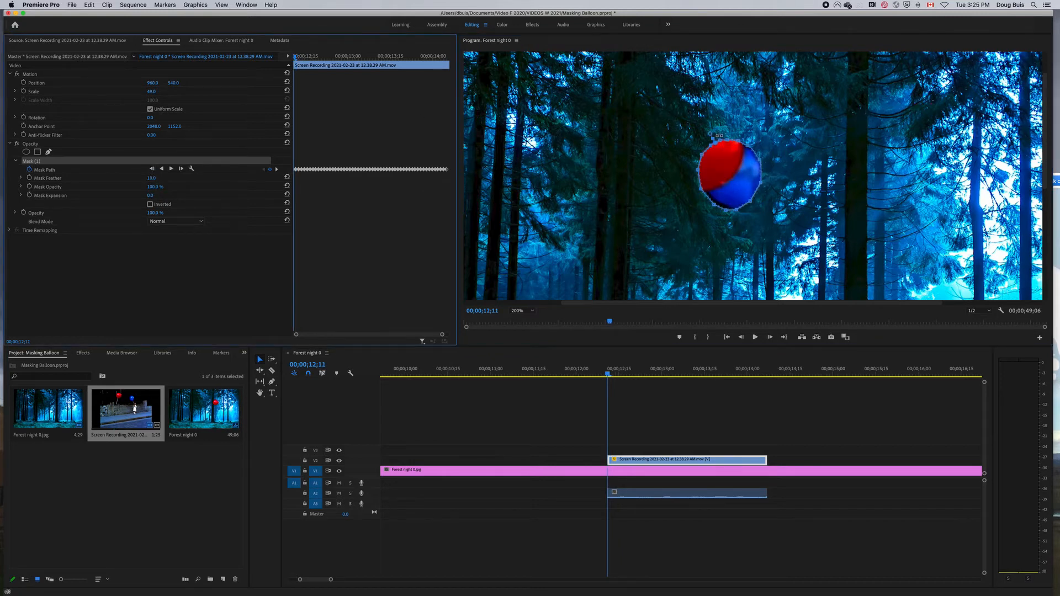
pyautogui.click(739, 147)
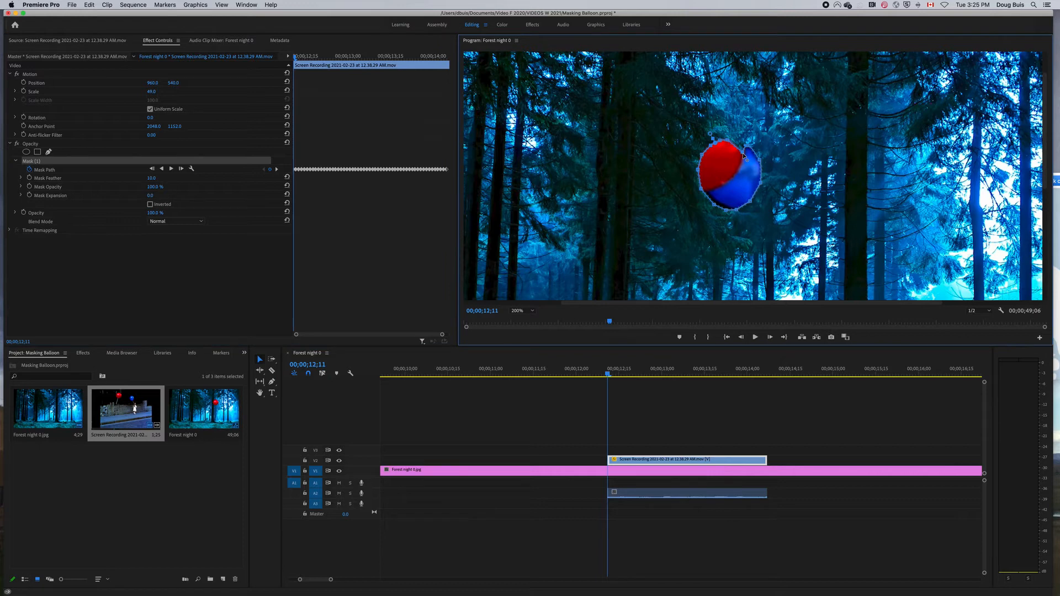
pyautogui.moveTo(721, 145); pyautogui.dragTo(705, 144)
pyautogui.moveTo(736, 197); pyautogui.dragTo(737, 196)
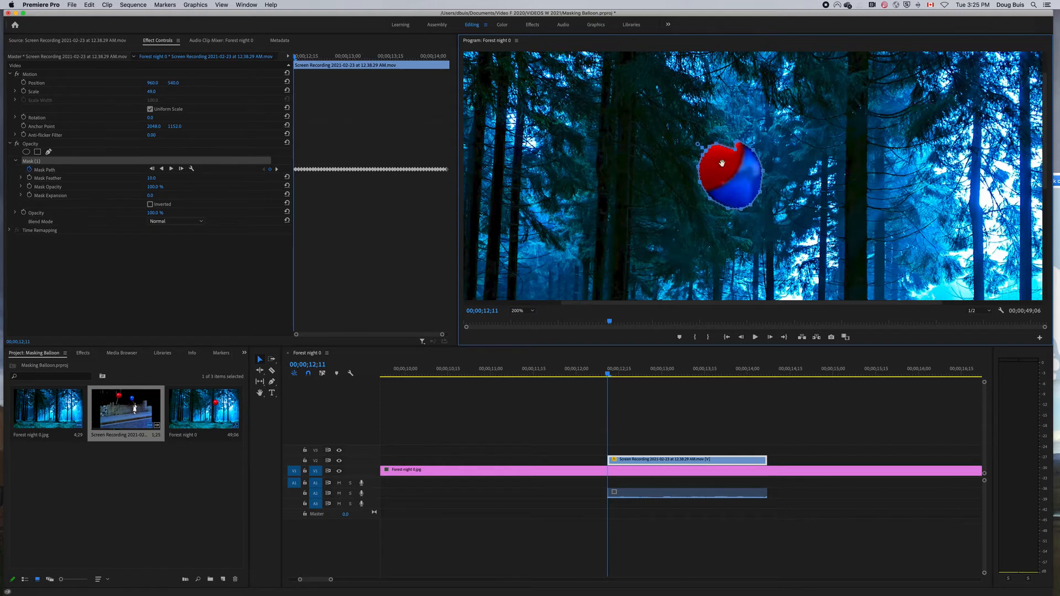
pyautogui.moveTo(720, 152); pyautogui.dragTo(708, 190)
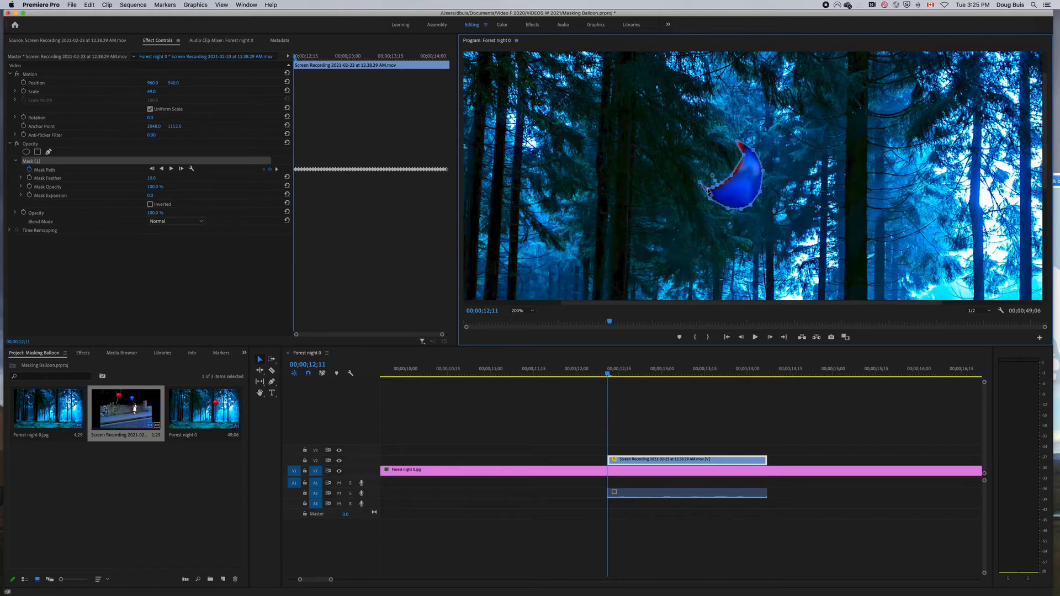
# Check the mask on the following frames and adjust its outline around the blue balloon at 00;00;13;13
pyautogui.click(152, 171)
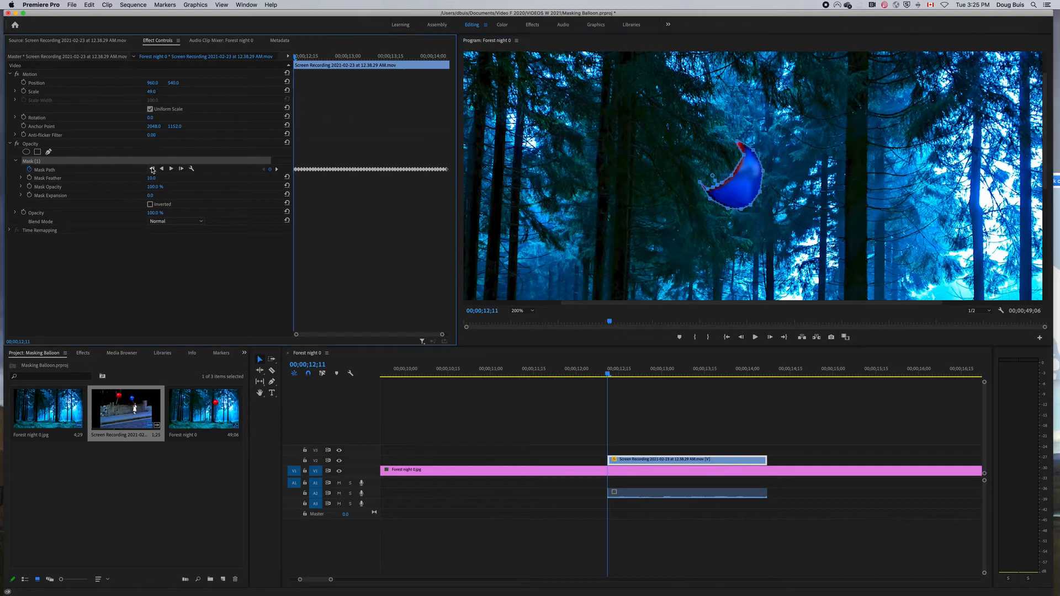
pyautogui.click(181, 169)
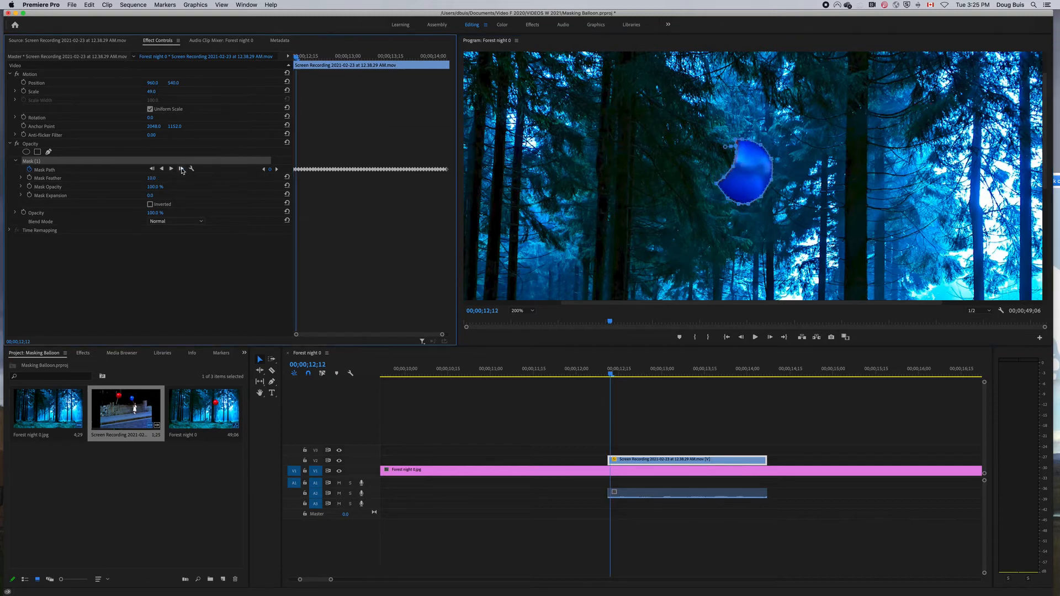
pyautogui.click(182, 169)
pyautogui.click(730, 149)
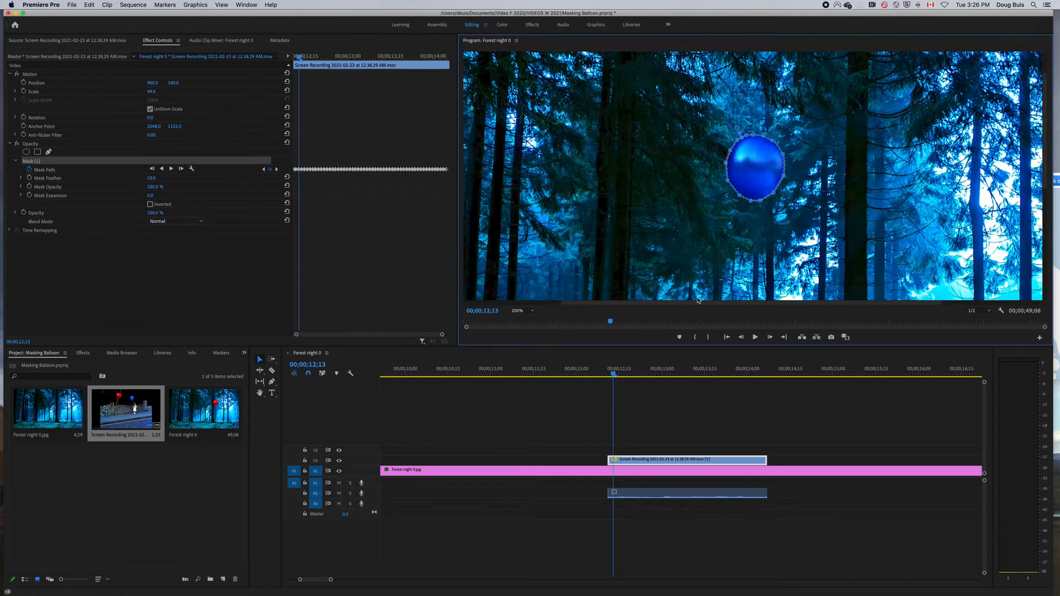
pyautogui.moveTo(614, 377); pyautogui.dragTo(701, 397)
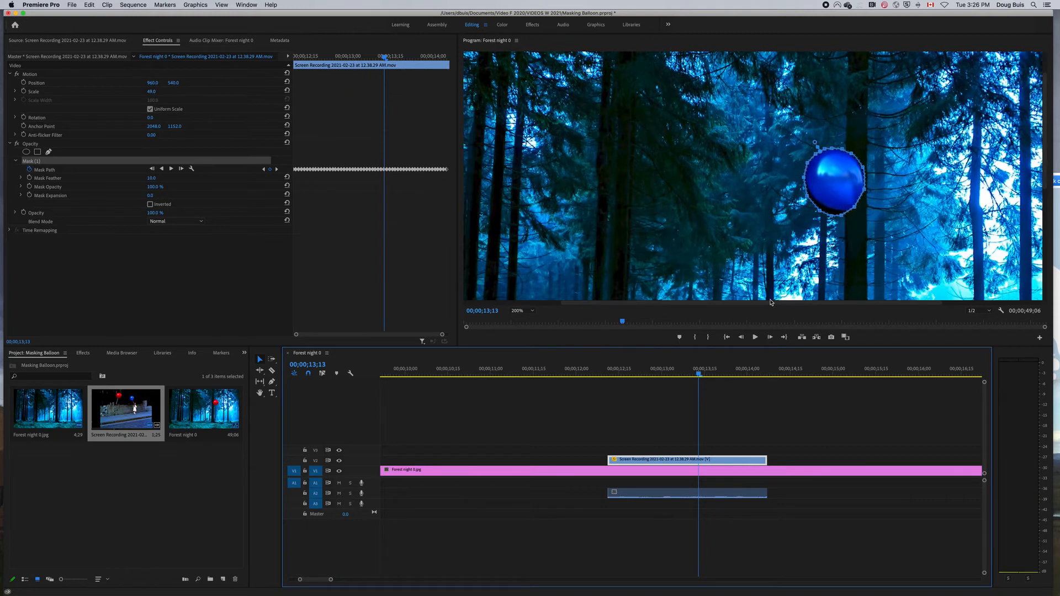
pyautogui.moveTo(840, 222); pyautogui.dragTo(865, 215)
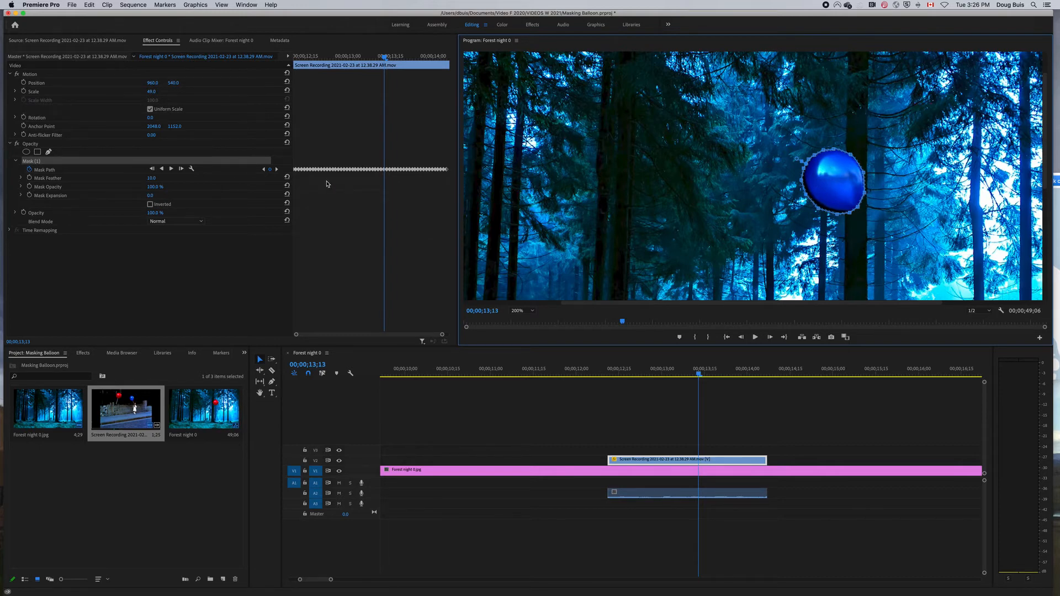
# Keyframe the mask expansion at 00;00;13;13 with a negative value to pull the mask inside the balloon's edge
pyautogui.click(29, 196)
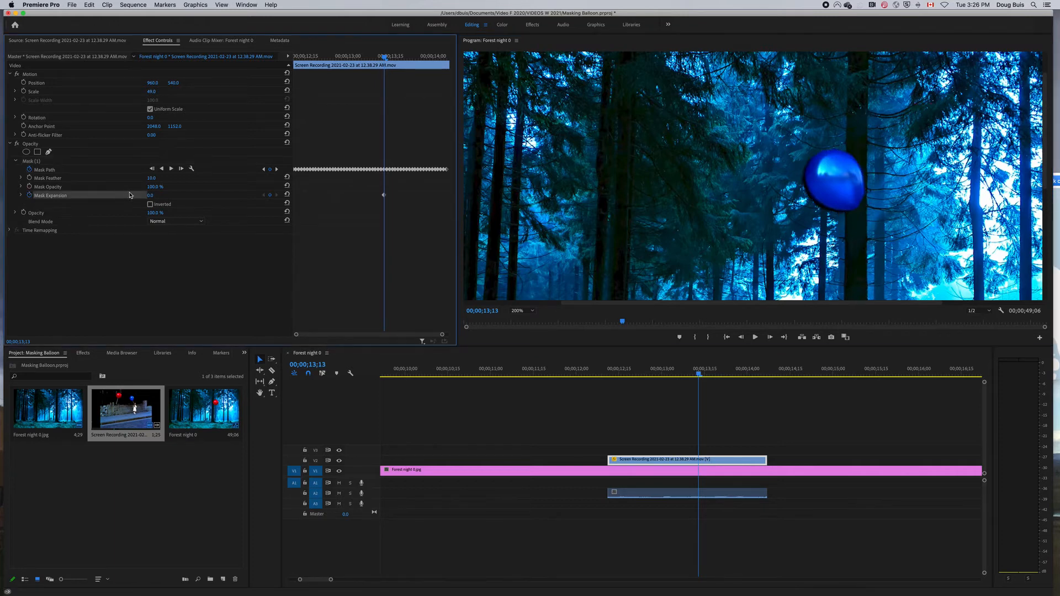
pyautogui.click(150, 195)
pyautogui.write('-8')
pyautogui.press('Return')
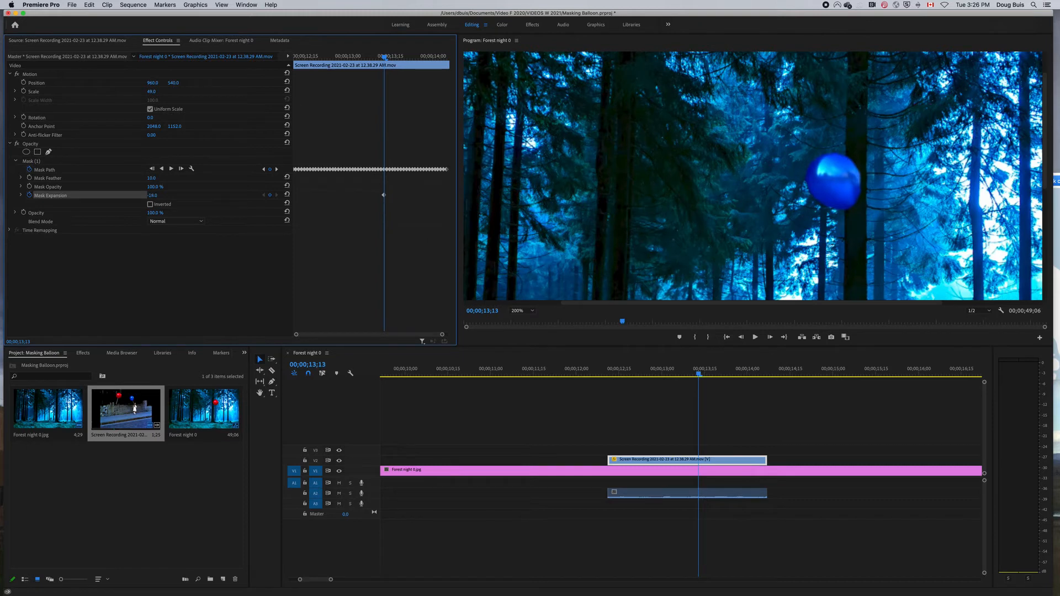
# Set the mask expansion to -19 at 00;00;13;13 and keyframe it at 0 at 00;00;13;22
pyautogui.moveTo(151, 196); pyautogui.dragTo(144, 196)
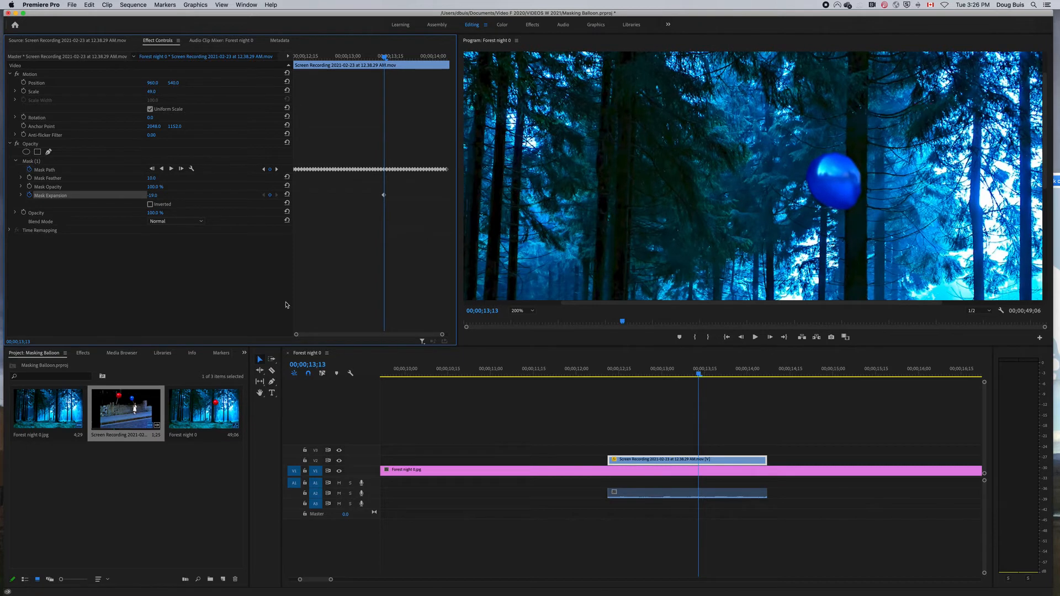
pyautogui.moveTo(699, 376); pyautogui.dragTo(725, 377)
pyautogui.moveTo(156, 198); pyautogui.dragTo(166, 197)
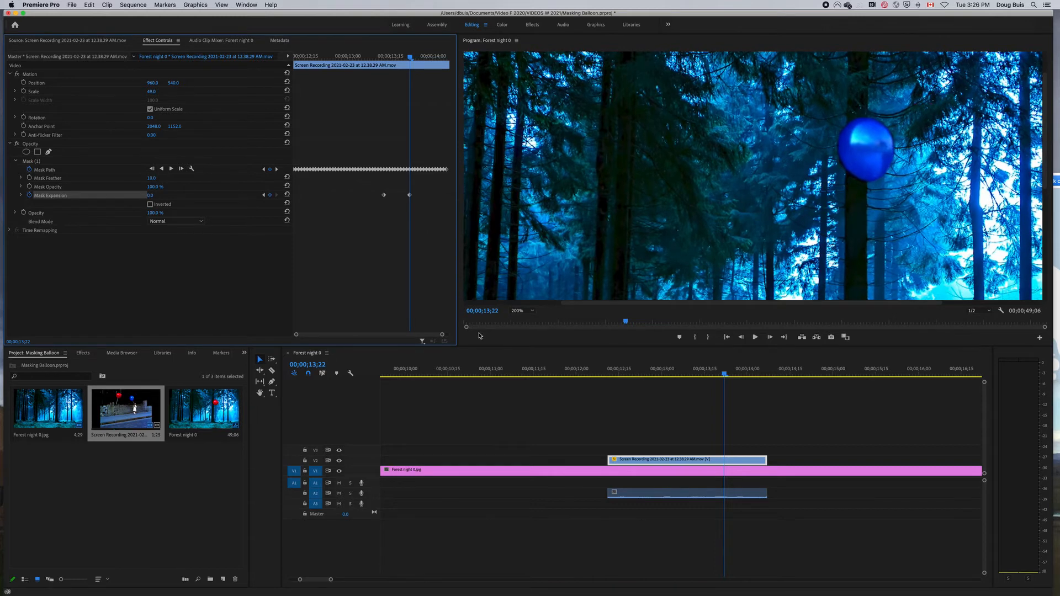
# Realign the mask with the blue balloon on the clip's closing frame, 00;00;14;06
pyautogui.click(744, 377)
pyautogui.moveTo(747, 384); pyautogui.dragTo(763, 381)
pyautogui.press('Right')
pyautogui.press('Right')
pyautogui.press('Left')
pyautogui.click(112, 171)
pyautogui.moveTo(871, 171); pyautogui.dragTo(867, 172)
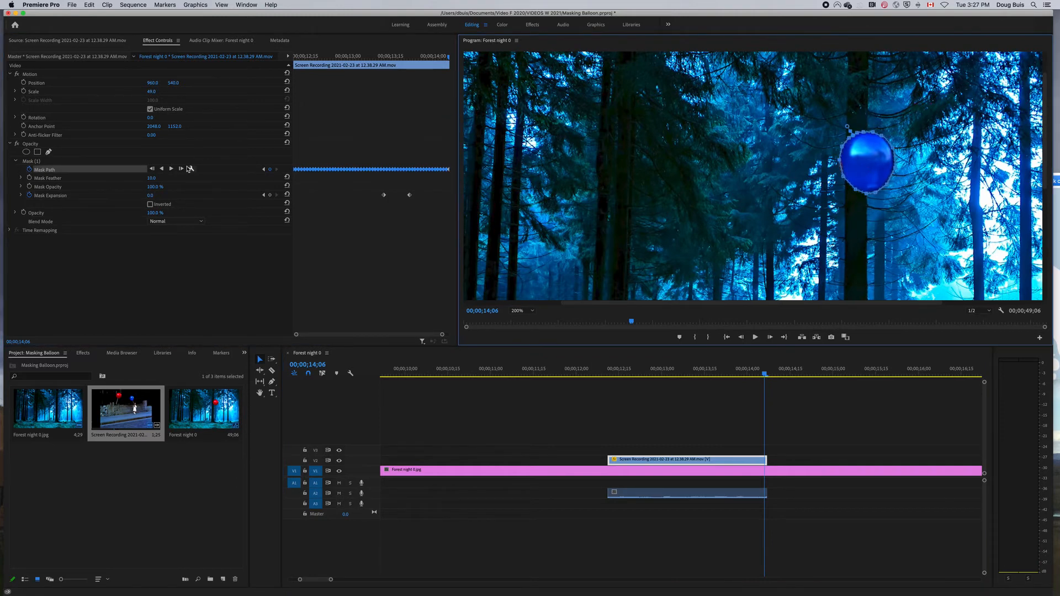
# Track the mask two frames backward to 00;00;14;04 and two frames forward again
pyautogui.click(152, 168)
pyautogui.click(152, 169)
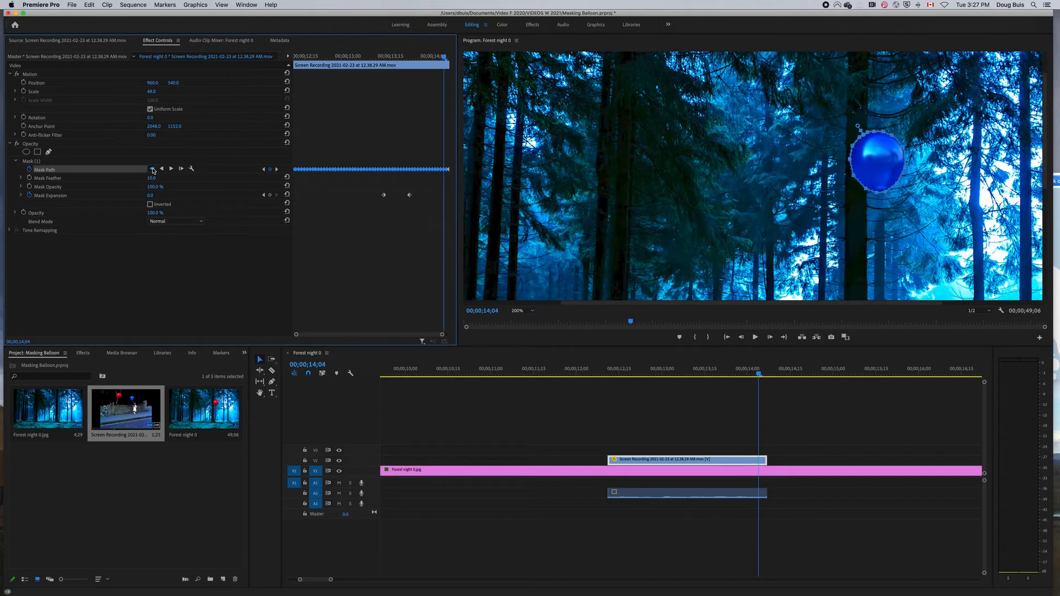
pyautogui.click(181, 169)
pyautogui.click(180, 168)
# Play back the masked clip from 00;00;12;12 at Fit size, with nothing selected, and return to 00;00;13;05
pyautogui.moveTo(771, 377); pyautogui.dragTo(612, 417)
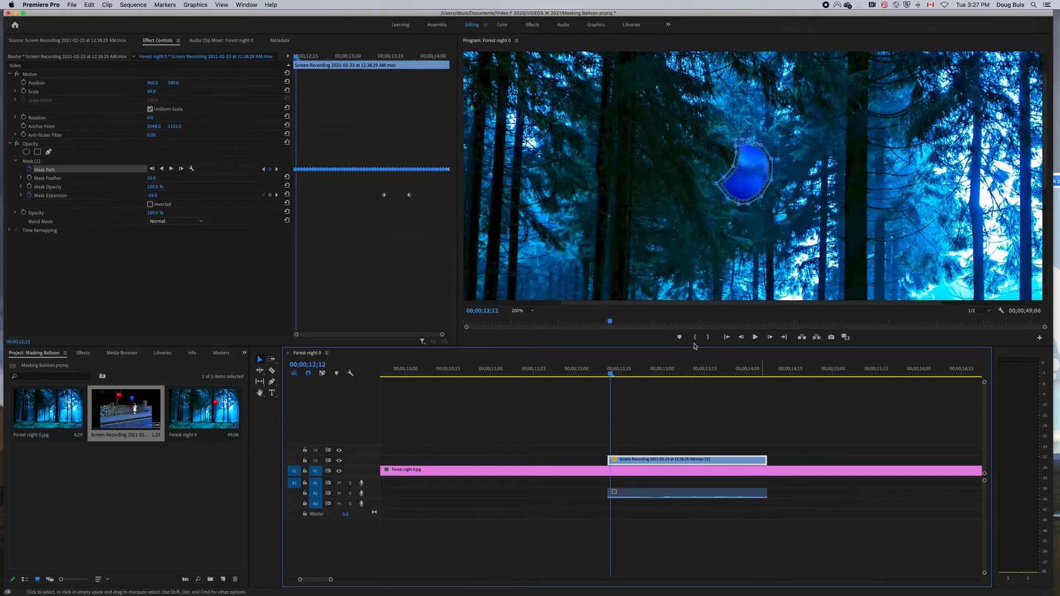
pyautogui.click(533, 311)
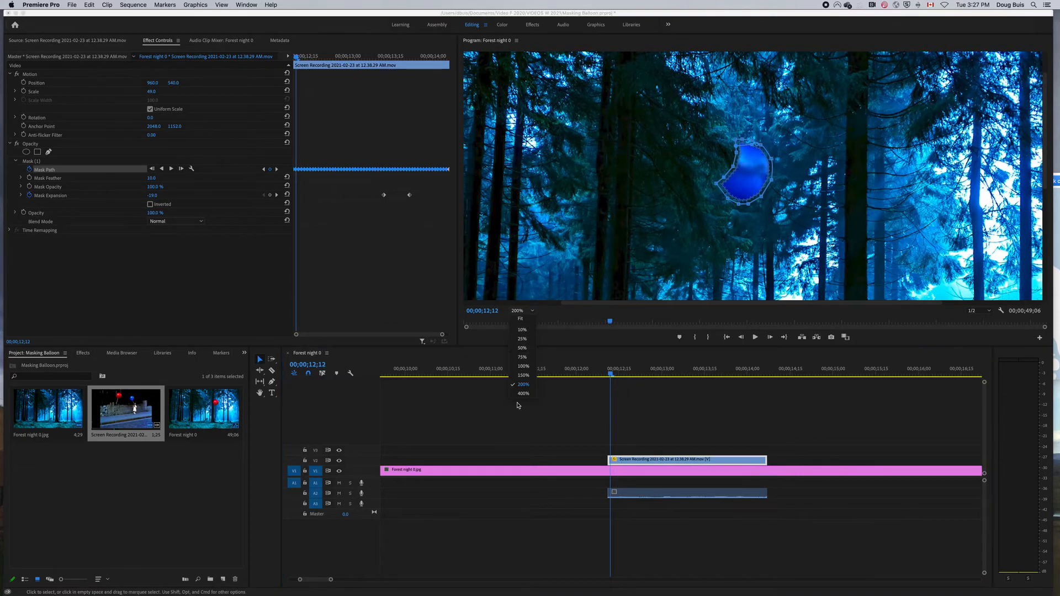
pyautogui.click(533, 310)
pyautogui.click(522, 320)
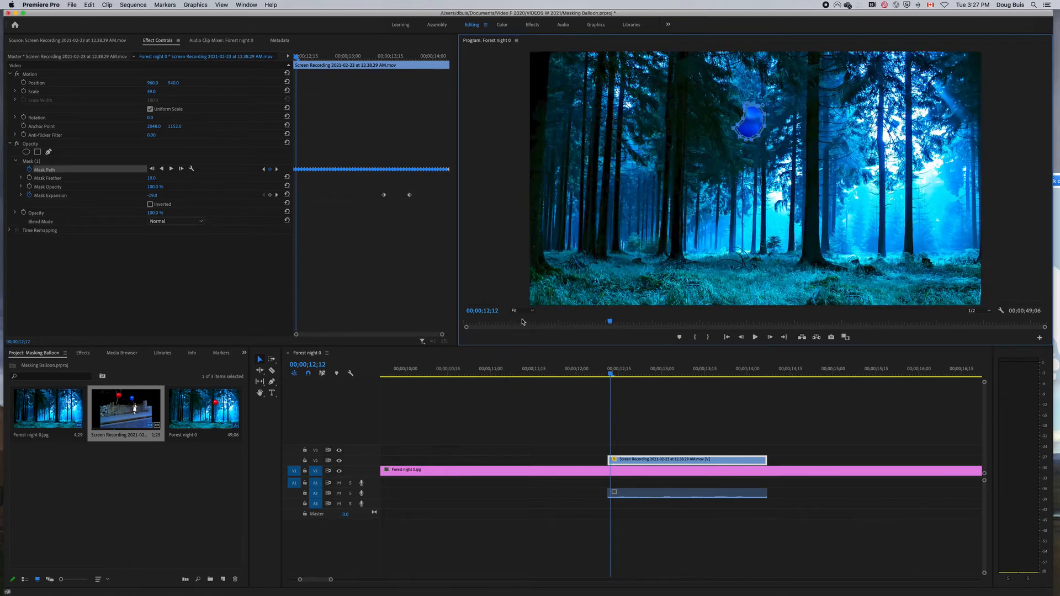
pyautogui.click(558, 423)
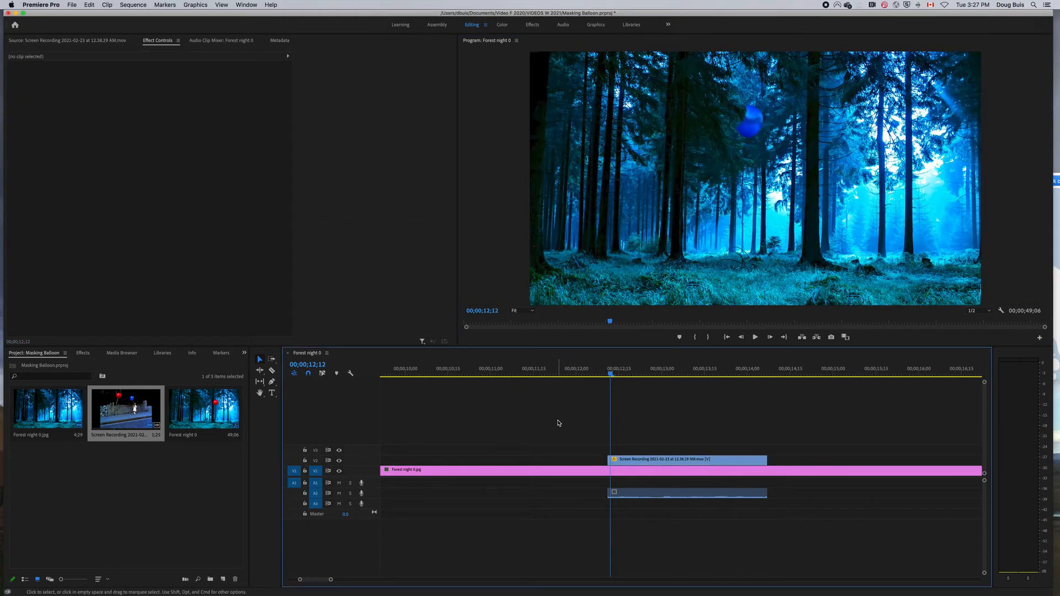
pyautogui.press('space')
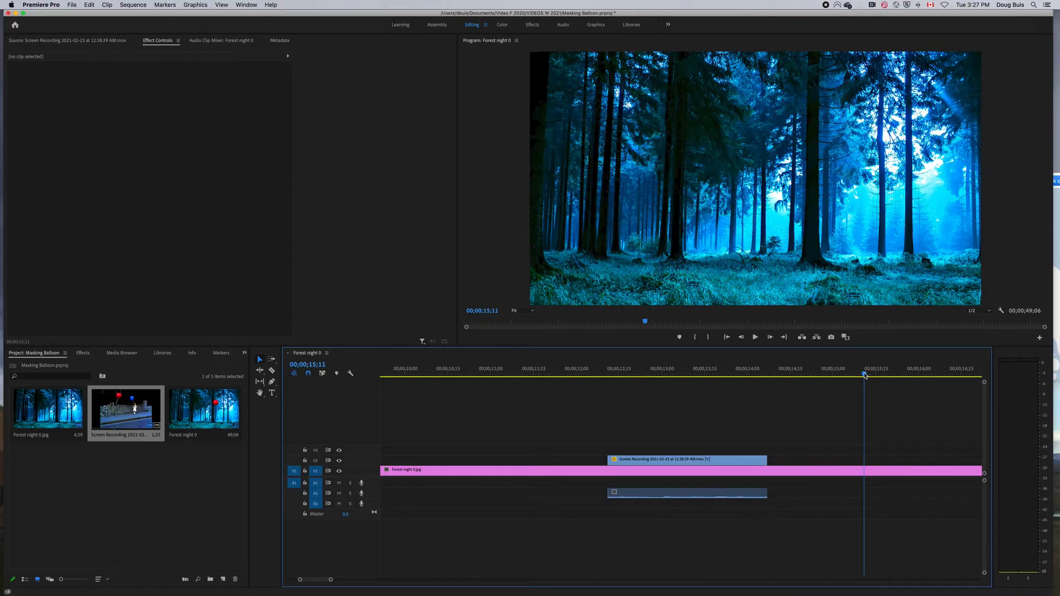
pyautogui.moveTo(865, 375); pyautogui.dragTo(680, 408)
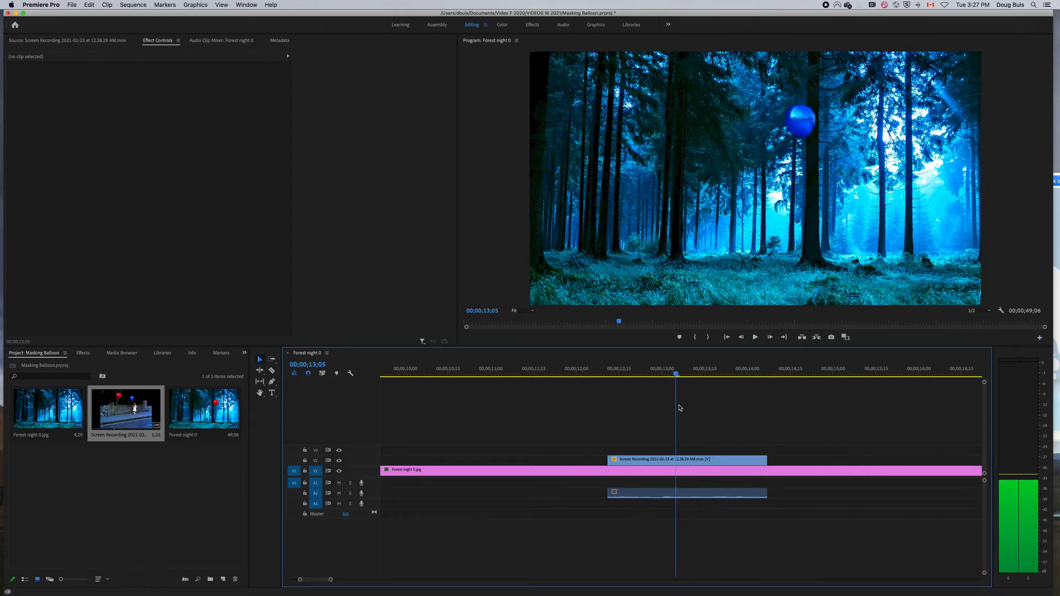
# Zoom the program view to 400% on the balloon at 00;00;13;05 and set the clip's mask feather to 0
pyautogui.click(532, 310)
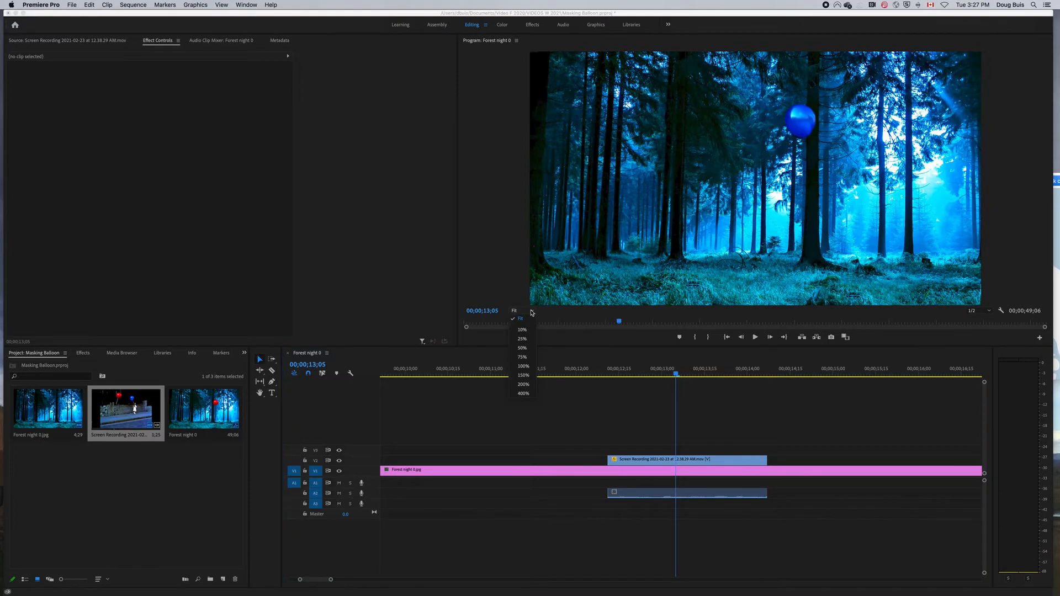
pyautogui.click(522, 394)
pyautogui.moveTo(822, 305); pyautogui.dragTo(959, 304)
pyautogui.moveTo(1044, 176); pyautogui.dragTo(1044, 130)
pyautogui.moveTo(824, 304); pyautogui.dragTo(731, 305)
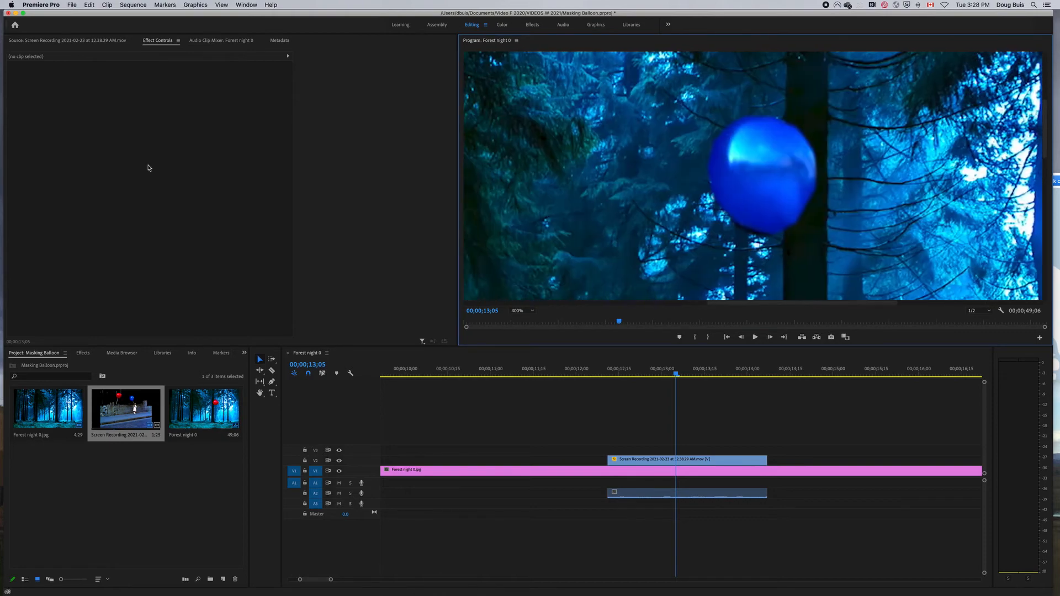
pyautogui.click(163, 41)
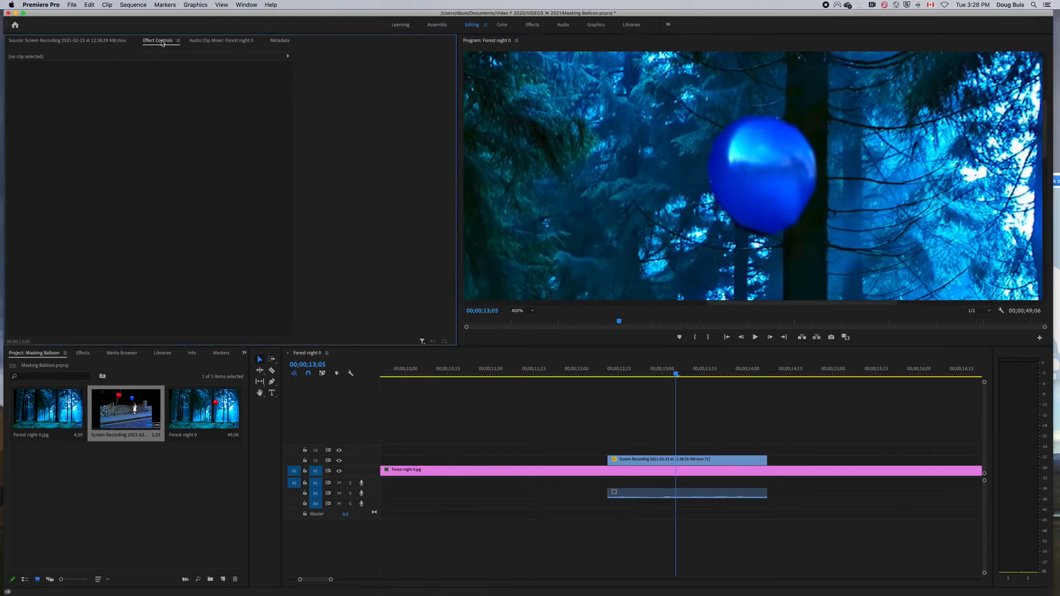
pyautogui.click(629, 460)
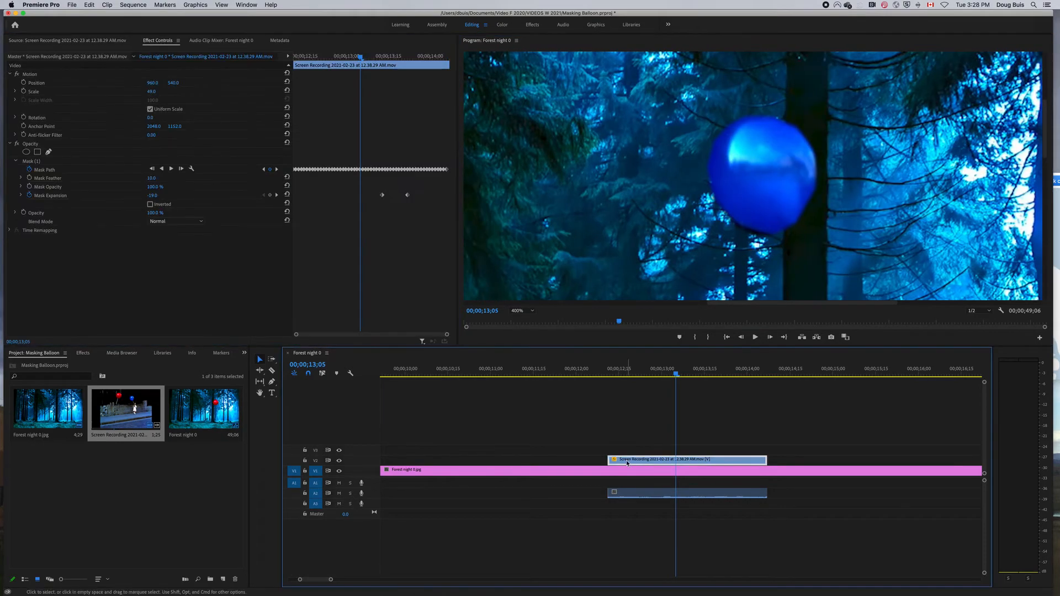
pyautogui.click(40, 170)
pyautogui.moveTo(151, 178); pyautogui.dragTo(143, 178)
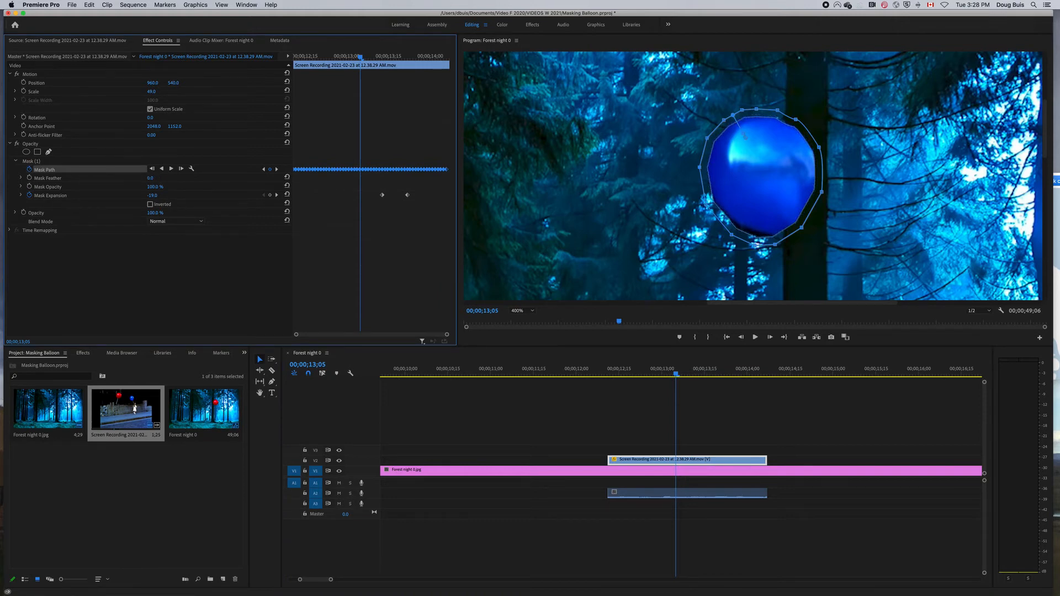
# Refine the mask's lower edge around the balloon at 00;00;13;05, 00;00;13;04 and 00;00;13;03
pyautogui.click(748, 220)
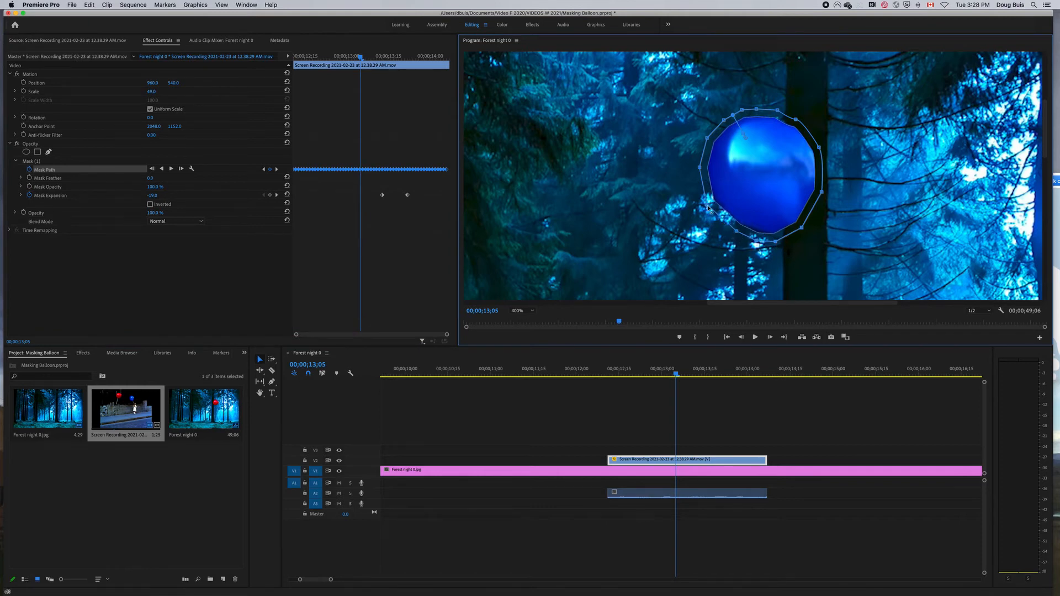
pyautogui.click(152, 169)
pyautogui.moveTo(727, 232); pyautogui.dragTo(750, 236)
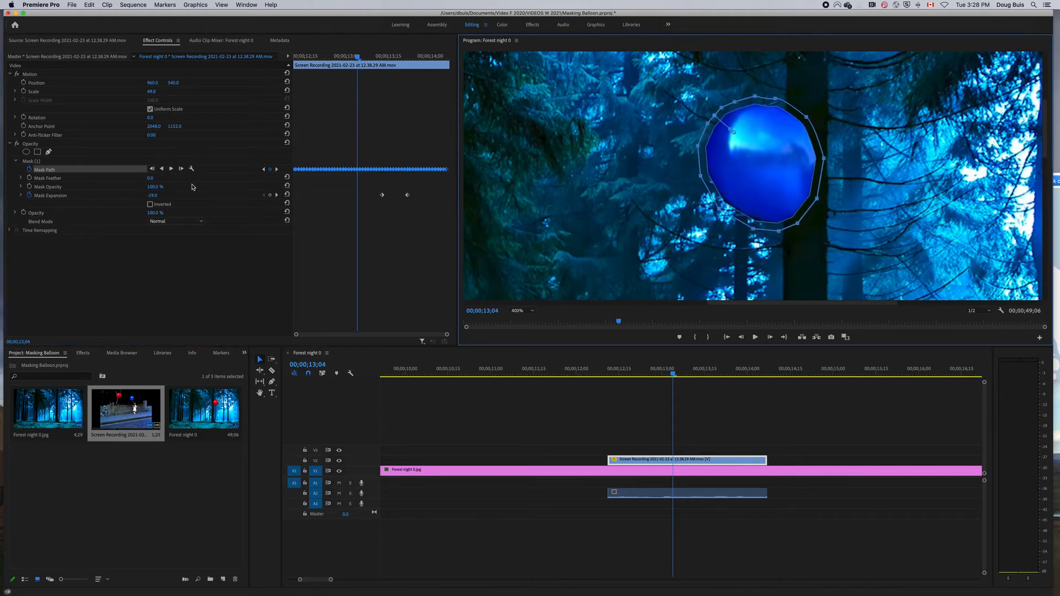
pyautogui.click(152, 169)
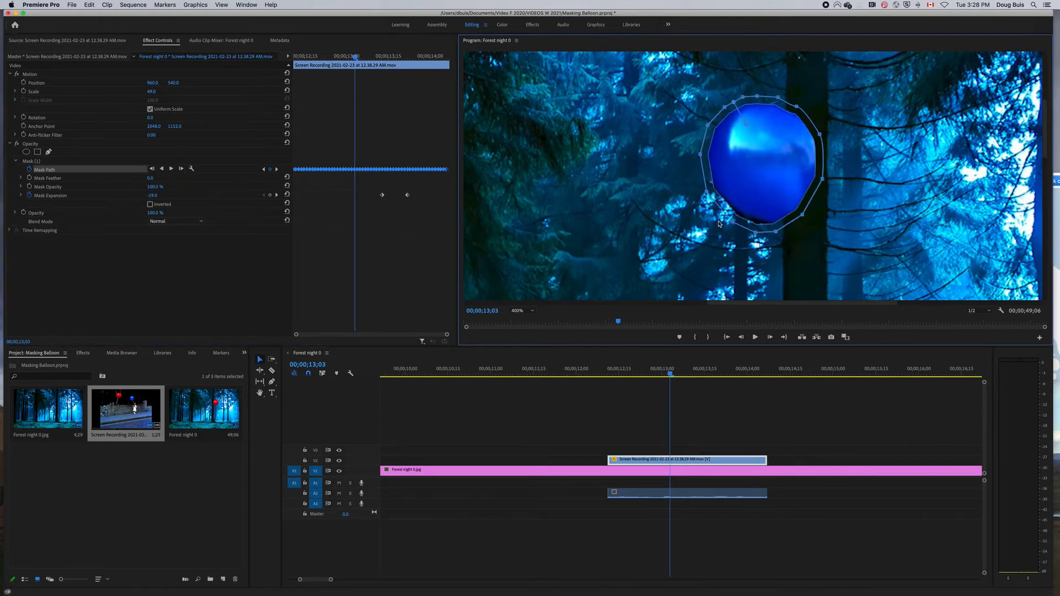
pyautogui.moveTo(720, 221); pyautogui.dragTo(755, 225)
# Keyframe the mask expansion at -20 at 00;00;13;02 and adjust the mask's position over the balloon
pyautogui.click(152, 168)
pyautogui.moveTo(151, 195); pyautogui.dragTo(154, 196)
pyautogui.moveTo(732, 118); pyautogui.dragTo(737, 120)
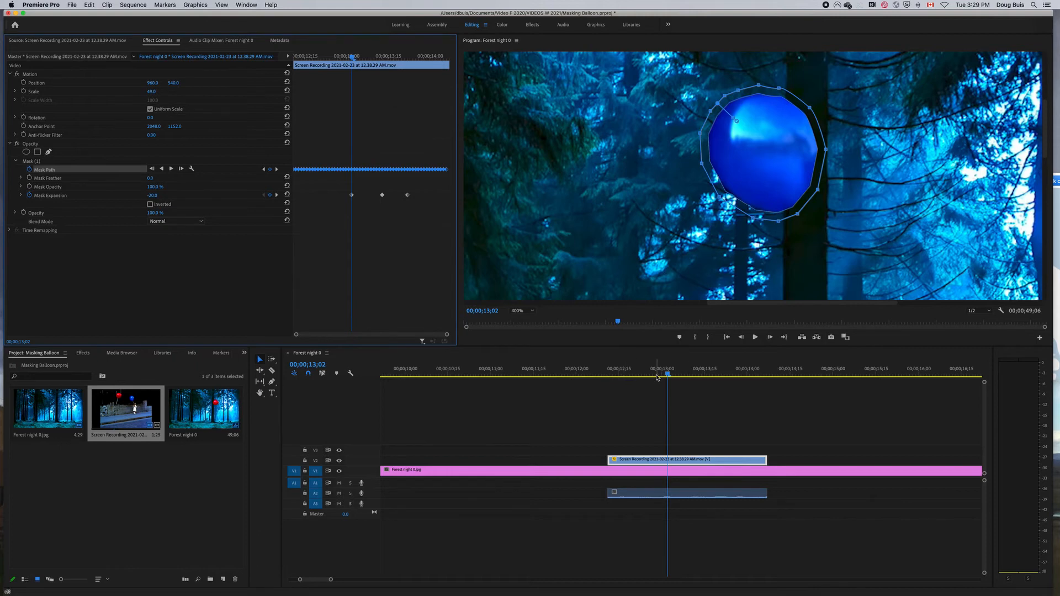
# Review the balloon's edge around 00;00;12;14 and check the clip's opening frames at Fit size
pyautogui.moveTo(669, 377); pyautogui.dragTo(618, 385)
pyautogui.click(568, 410)
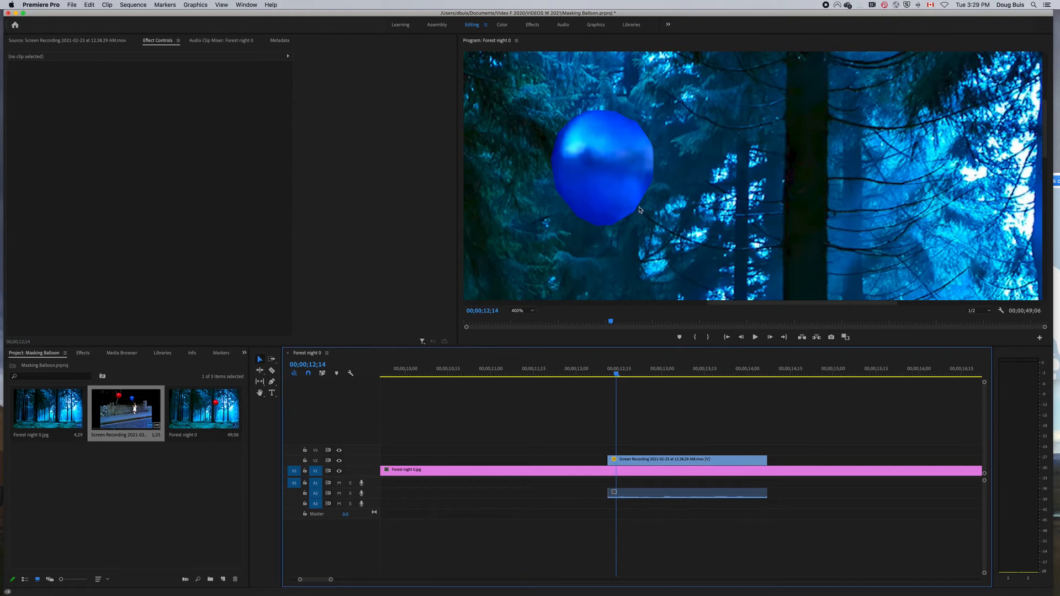
pyautogui.click(533, 312)
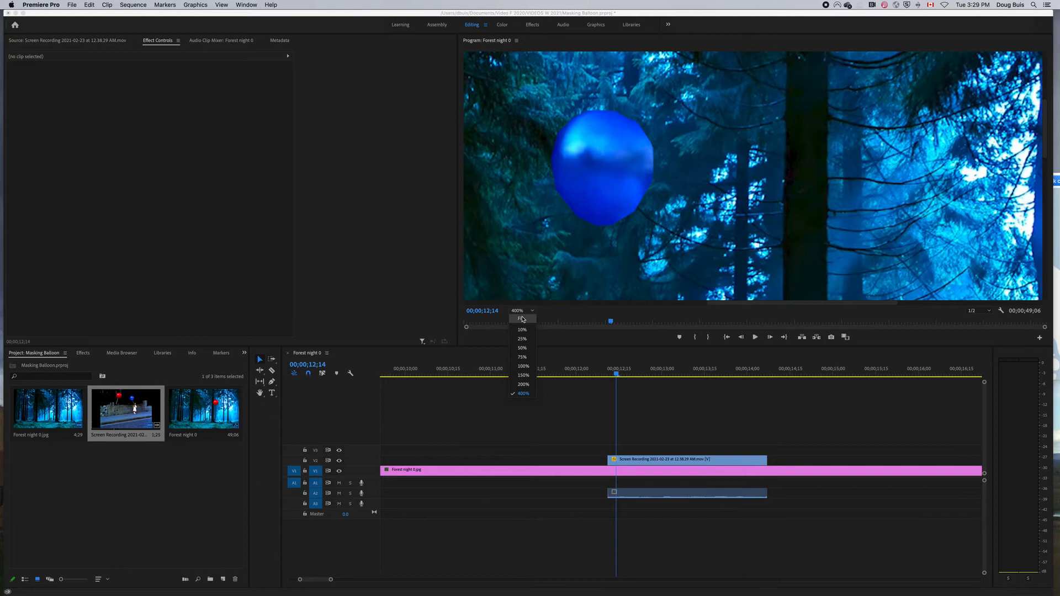
pyautogui.click(523, 319)
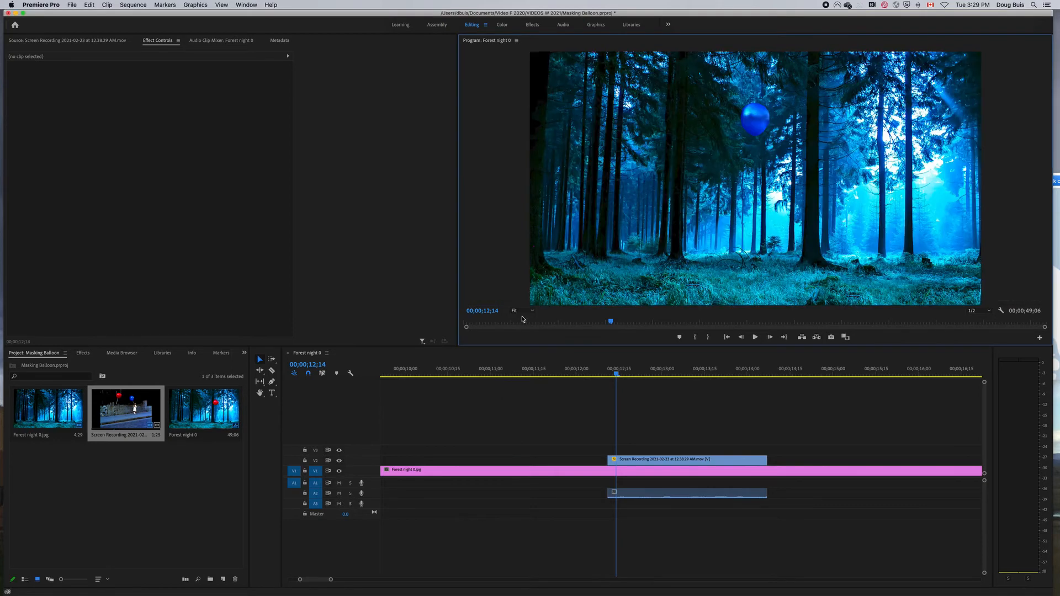
pyautogui.click(616, 376)
pyautogui.moveTo(617, 376); pyautogui.dragTo(587, 379)
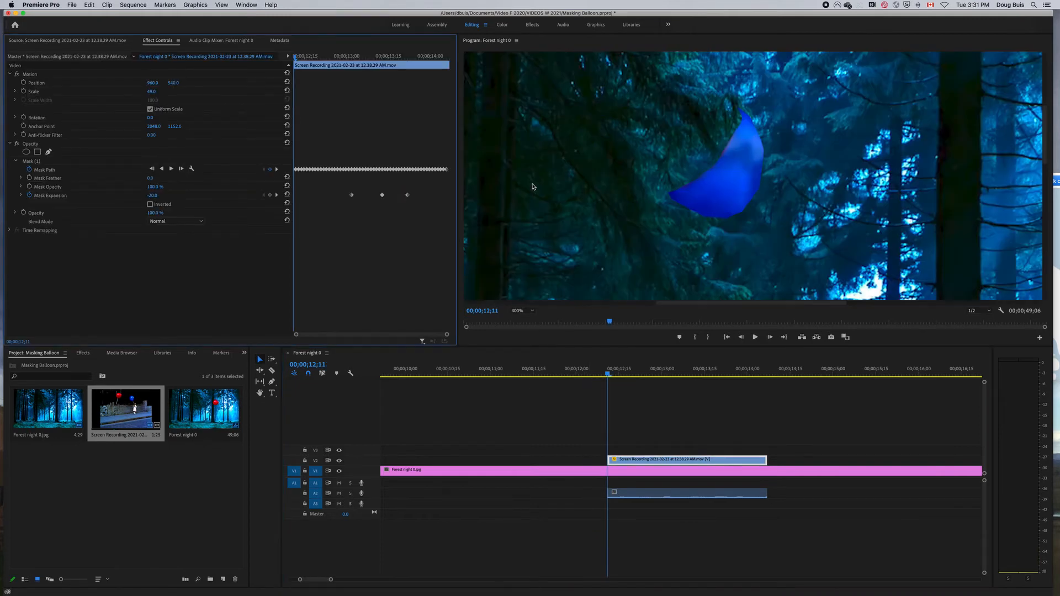
# Add points along the mask's lower right curve at 00;00;12;11 to smooth the balloon's edge
pyautogui.click(49, 169)
pyautogui.click(761, 209)
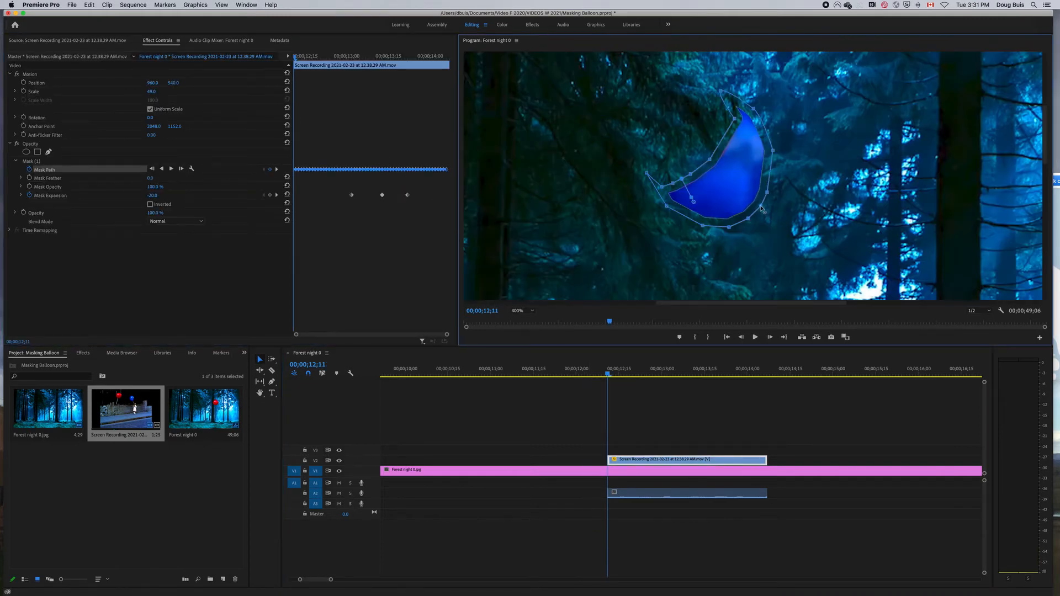
pyautogui.click(741, 222)
# Add and adjust mask points around the balloon at 00;00;12;16 to round its outline
pyautogui.click(611, 375)
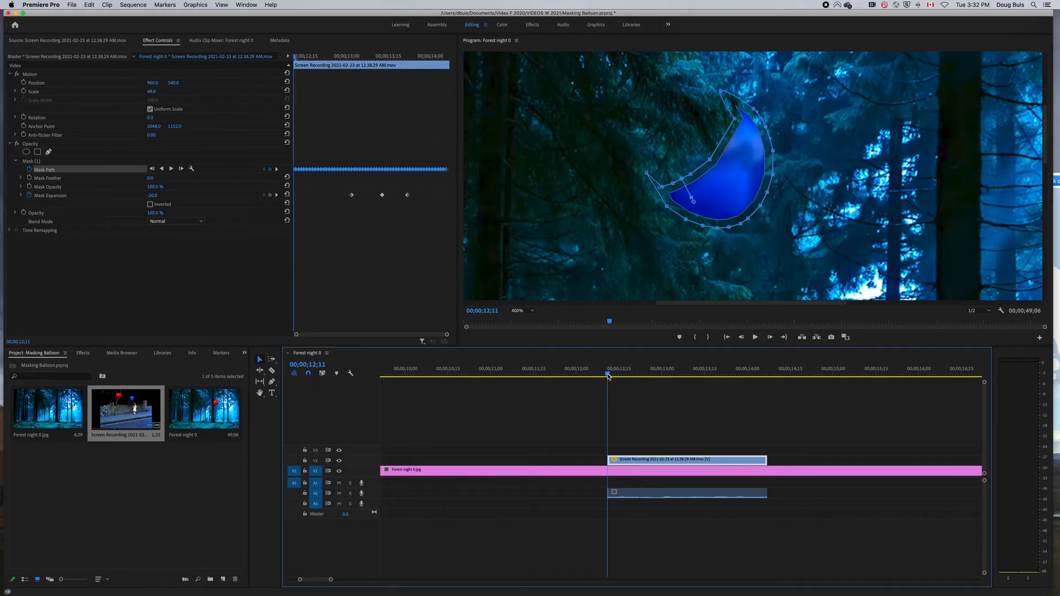
pyautogui.moveTo(613, 377); pyautogui.dragTo(622, 377)
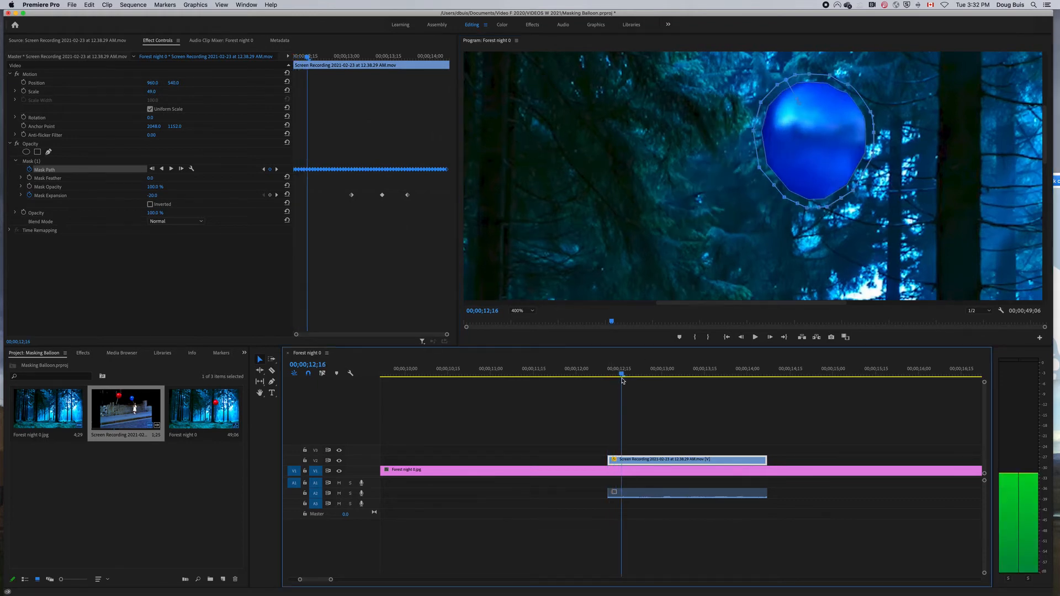
pyautogui.click(850, 87)
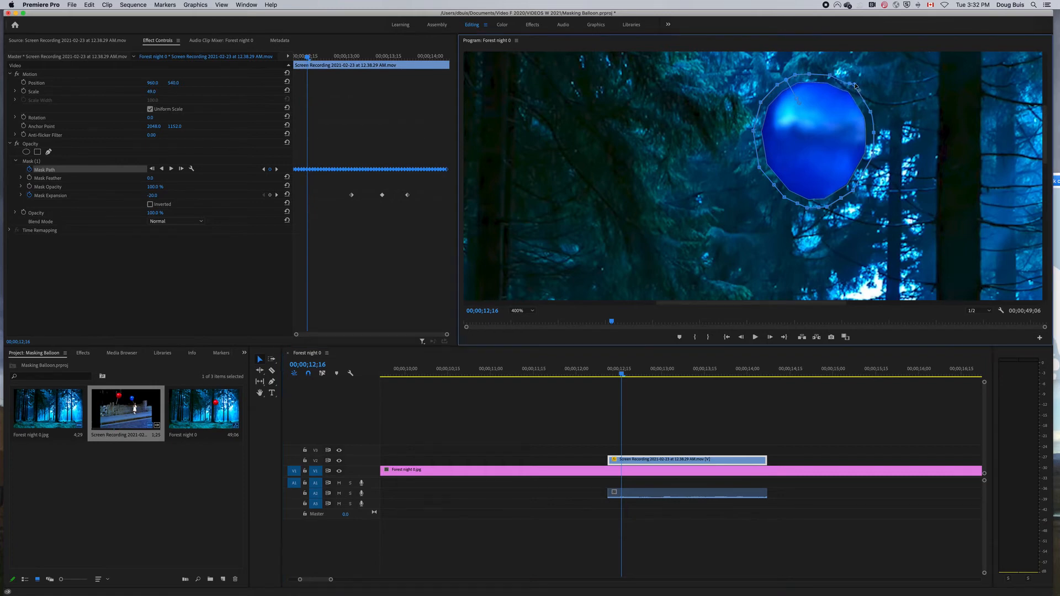
pyautogui.moveTo(872, 160); pyautogui.dragTo(871, 157)
pyautogui.click(768, 180)
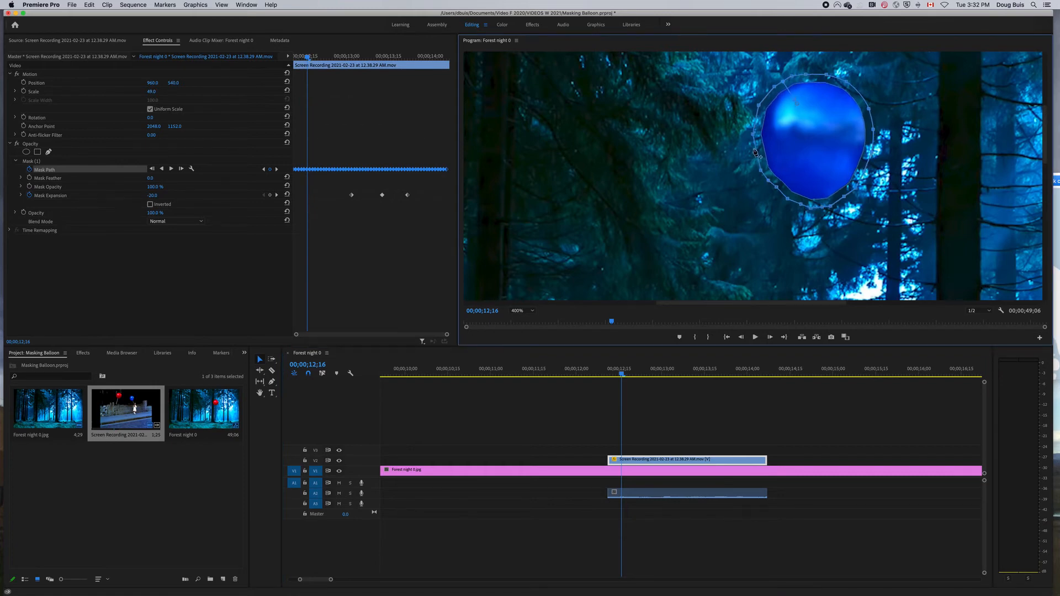
# Check the mask at 00;00;13;07 and add a point to its lower left edge at 00;00;12;17
pyautogui.click(684, 375)
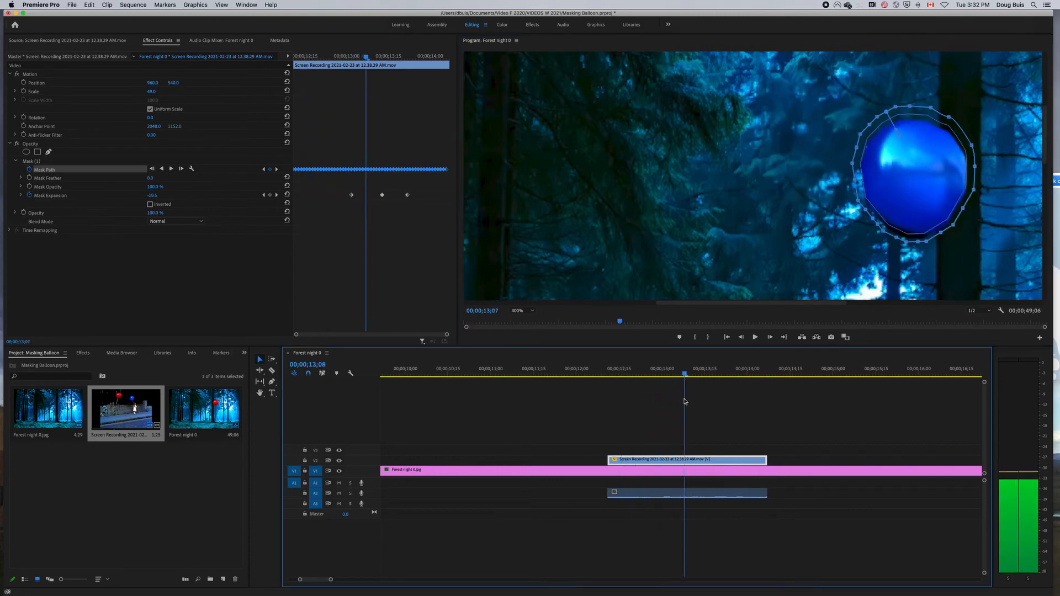
pyautogui.click(624, 374)
pyautogui.click(804, 186)
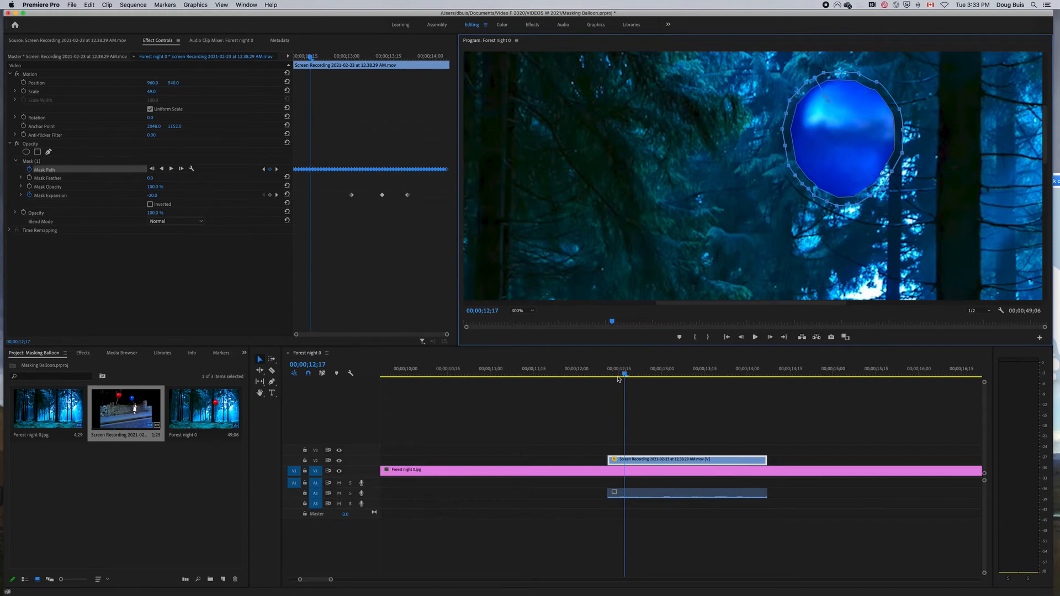
# Set the mask feather to 71 at 00;00;12;13 and turn on its keyframing
pyautogui.moveTo(624, 376); pyautogui.dragTo(615, 380)
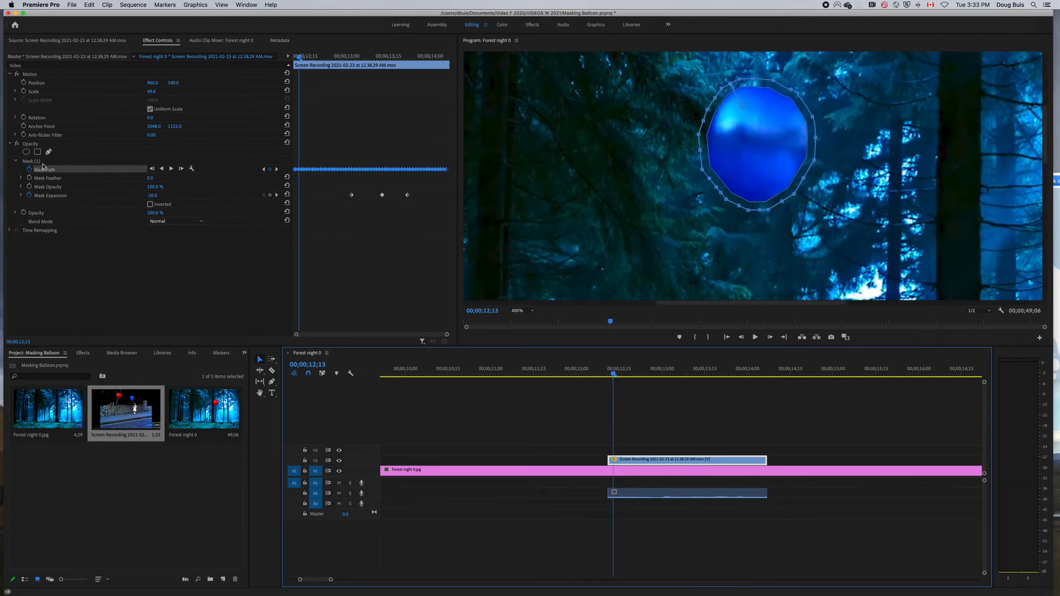
pyautogui.click(149, 179)
pyautogui.moveTo(150, 179); pyautogui.dragTo(164, 178)
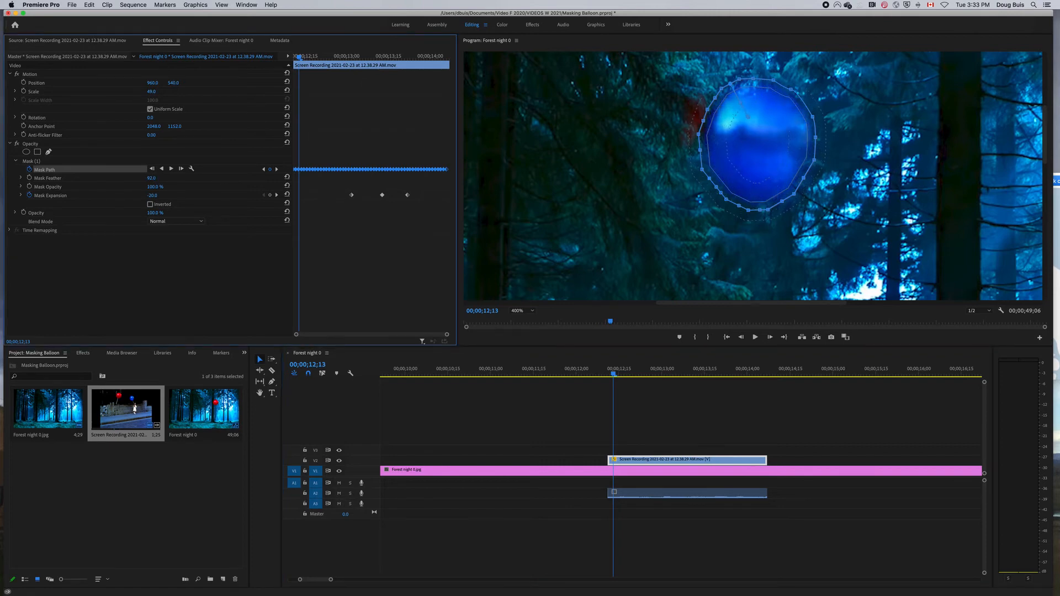
pyautogui.moveTo(204, 179)
pyautogui.mouseDown()
pyautogui.moveTo(236, 179)
pyautogui.moveTo(193, 179)
pyautogui.mouseUp()
pyautogui.click(30, 179)
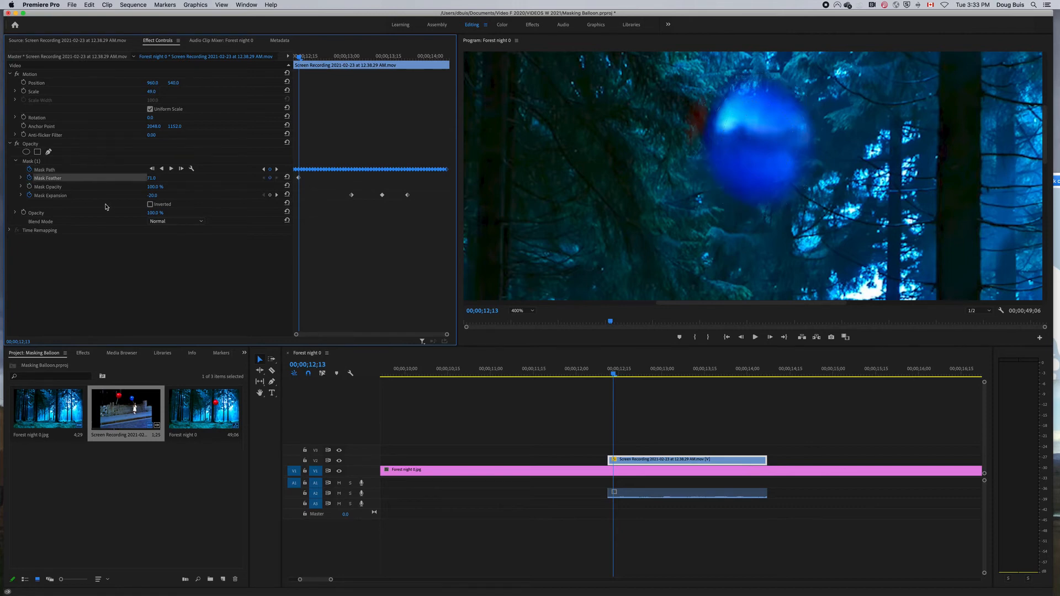
# Check the feathered balloon on the frames up to 00;00;12;25 and view the whole scene at Fit size
pyautogui.click(624, 375)
pyautogui.moveTo(626, 378); pyautogui.dragTo(648, 377)
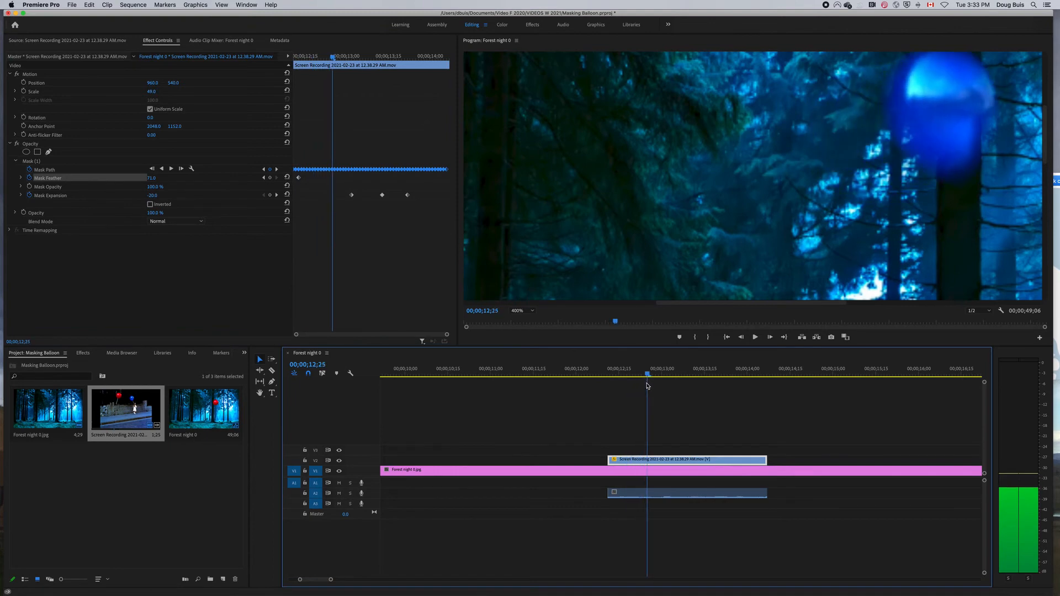
pyautogui.click(533, 311)
pyautogui.click(529, 320)
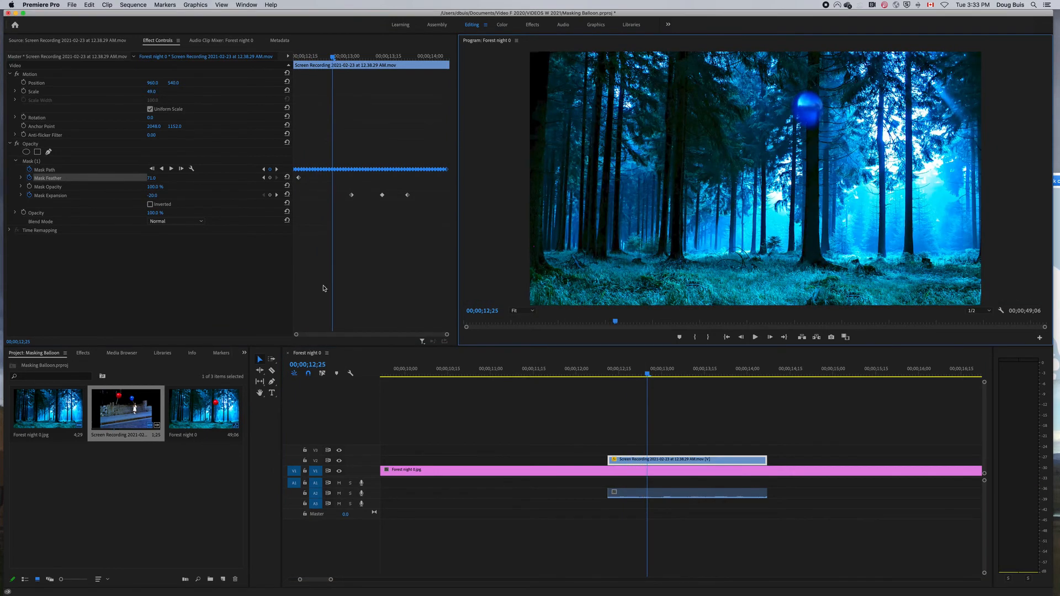
# Keyframe the mask feather at 0 at 00;00;12;25, raise it at 00;00;13;26 and return it to 0 at 00;00;14;05
pyautogui.click(150, 178)
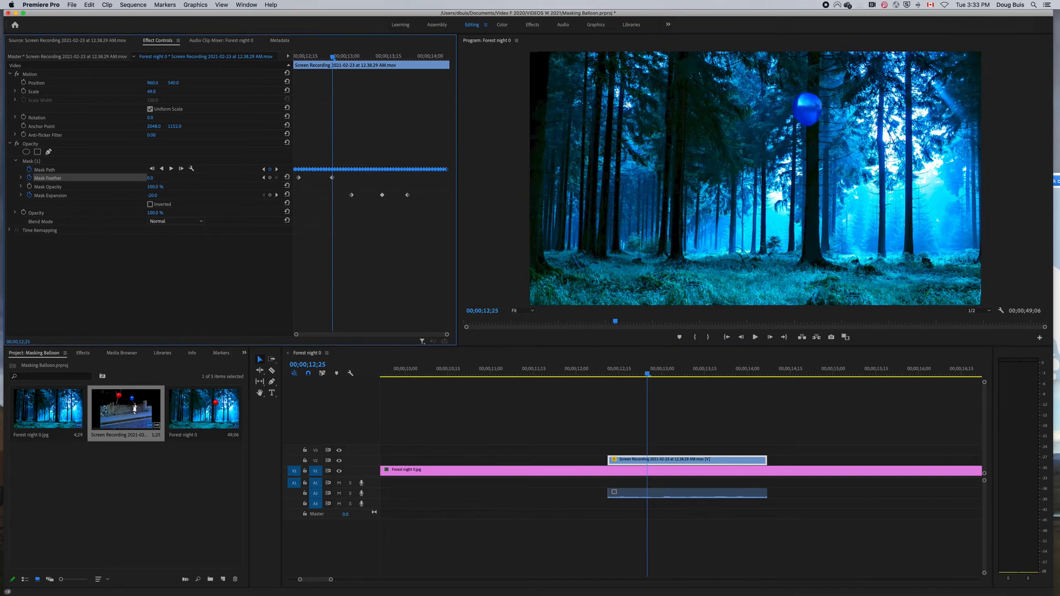
pyautogui.moveTo(650, 376); pyautogui.dragTo(695, 388)
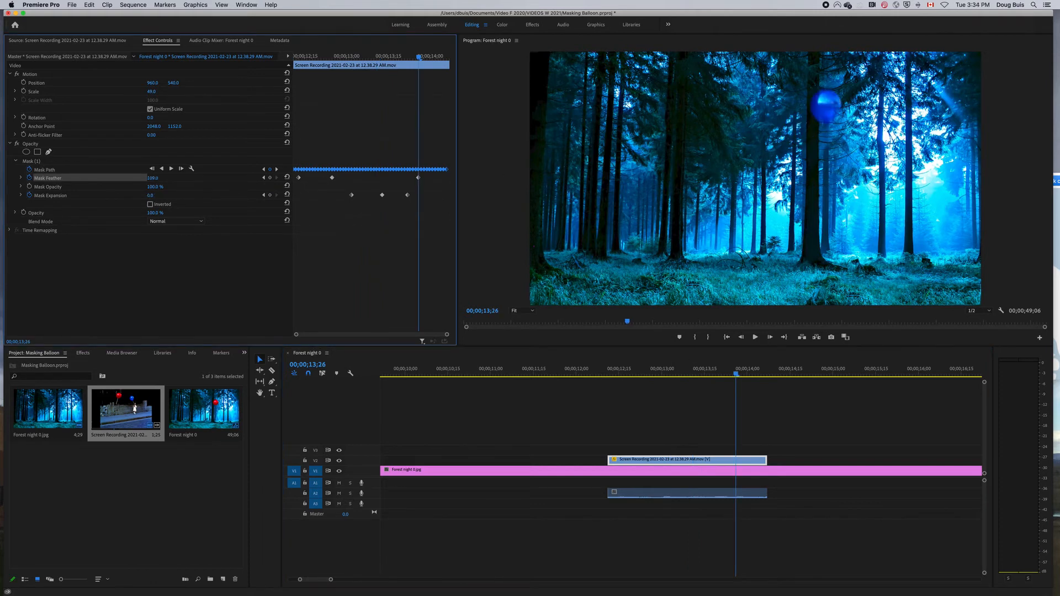
pyautogui.moveTo(736, 377); pyautogui.dragTo(762, 376)
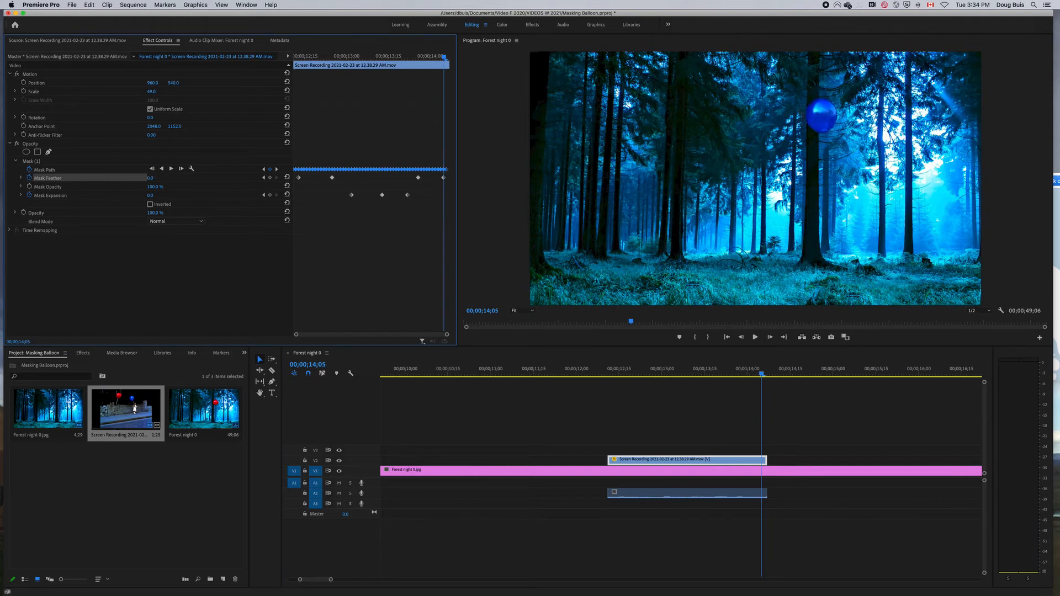
# Check the feathered balloon back at 00;00;12;15 and remove the clip's audio from the timeline
pyautogui.moveTo(697, 388); pyautogui.dragTo(619, 388)
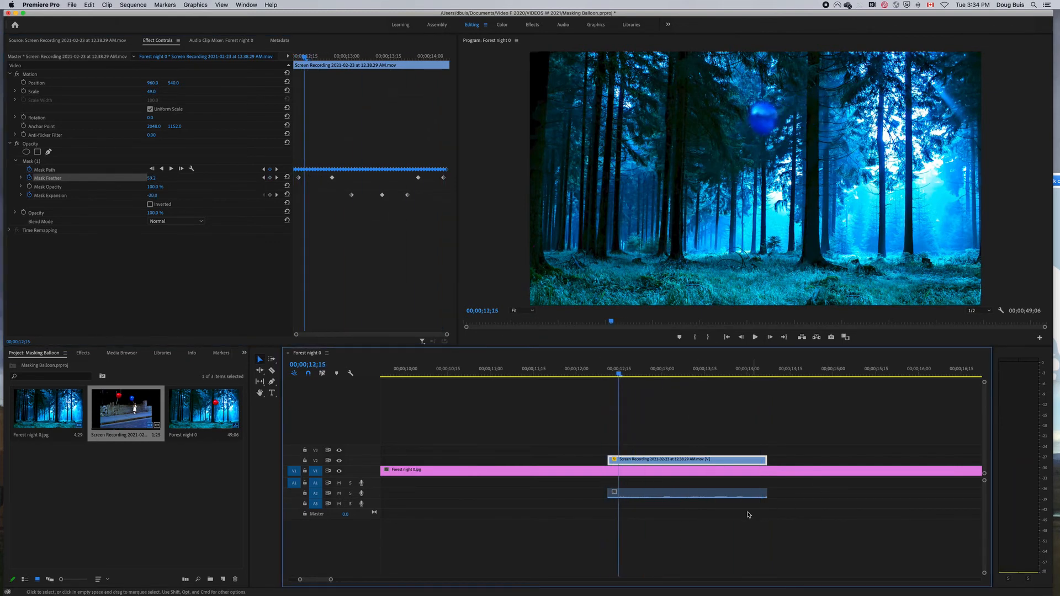
pyautogui.click(730, 495)
pyautogui.hotkey('ctrl', '`')
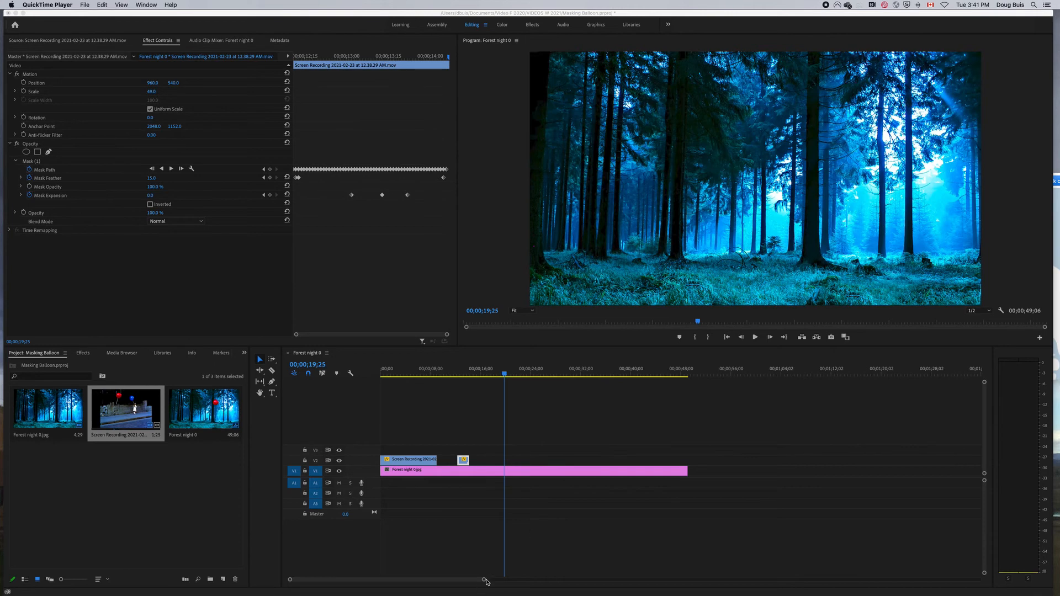
# Trim the forest background clip to about 00;00;09;18 and move the red balloon clip up to track V3
pyautogui.click(688, 473)
pyautogui.moveTo(688, 473); pyautogui.dragTo(479, 473)
pyautogui.moveTo(505, 374); pyautogui.dragTo(413, 403)
pyautogui.moveTo(484, 580); pyautogui.dragTo(422, 562)
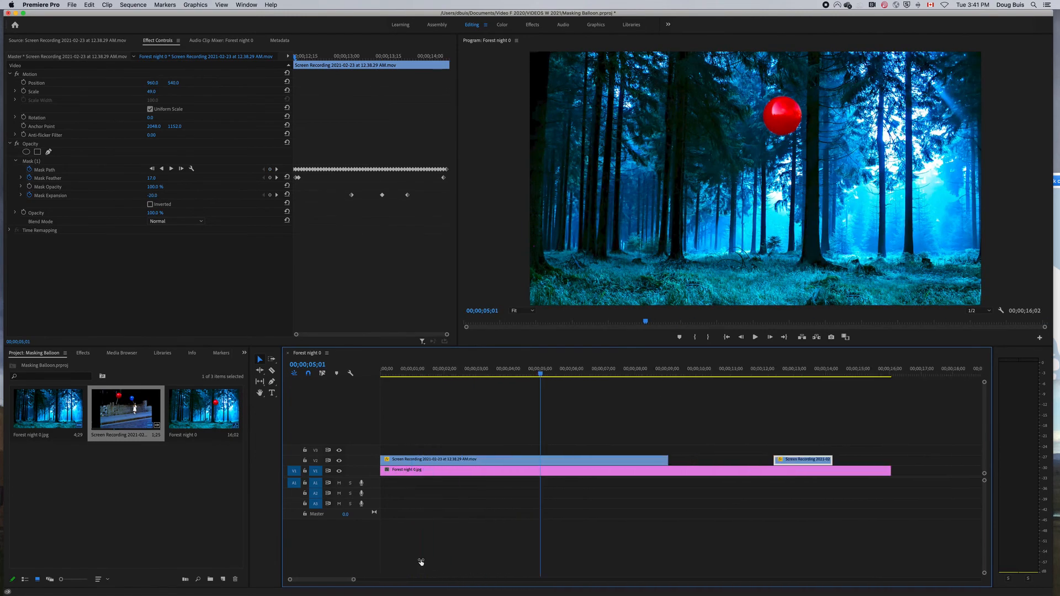
pyautogui.moveTo(594, 460); pyautogui.dragTo(590, 450)
pyautogui.moveTo(857, 478); pyautogui.dragTo(685, 473)
# Copy the blue balloon clip and paste two copies back to back starting at 00;00;14;12
pyautogui.click(790, 460)
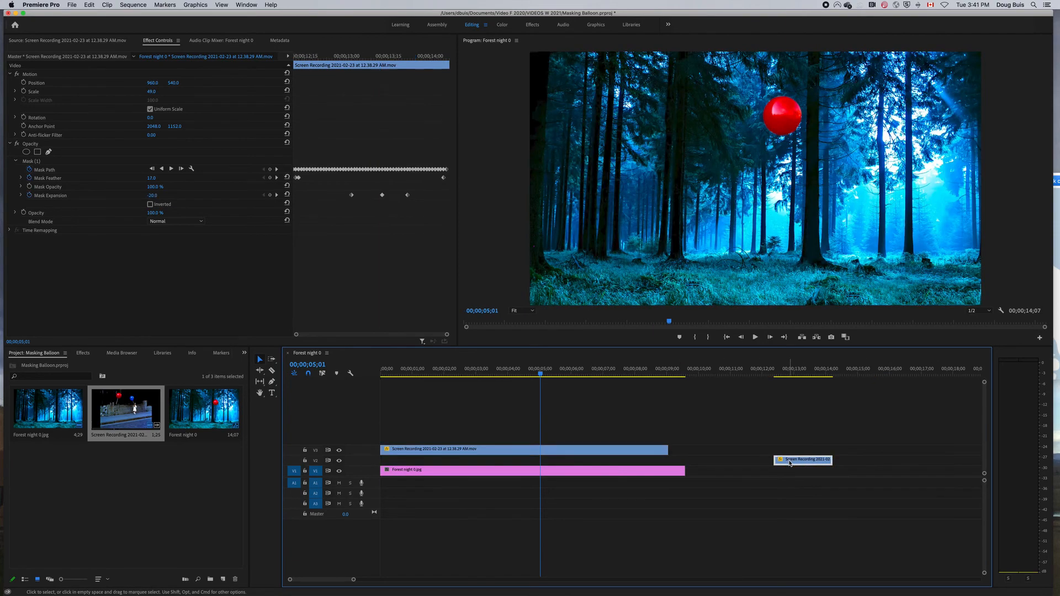
pyautogui.click(839, 375)
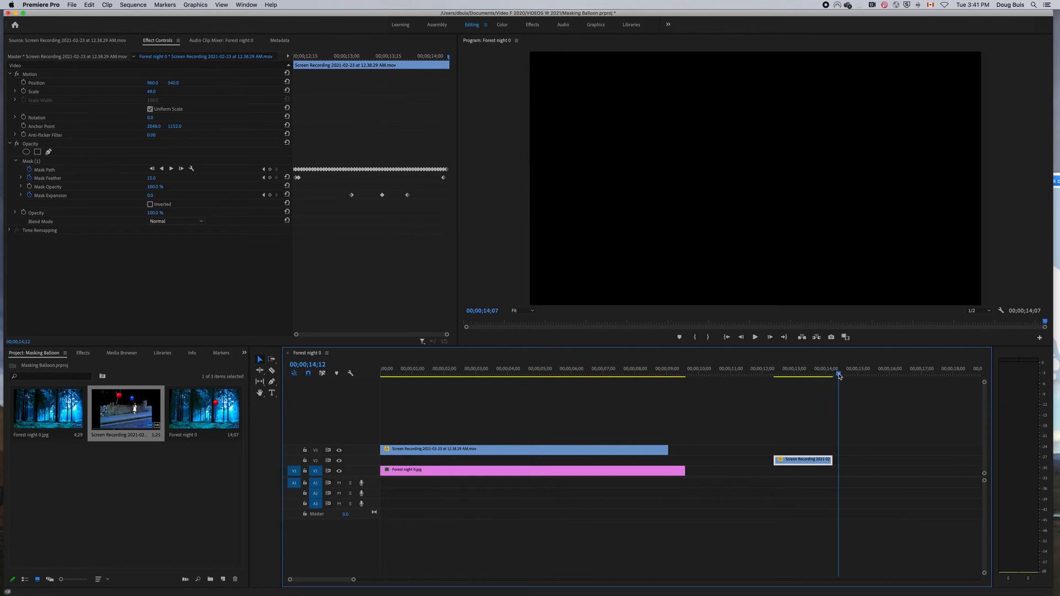
pyautogui.press('.')
pyautogui.press('.')
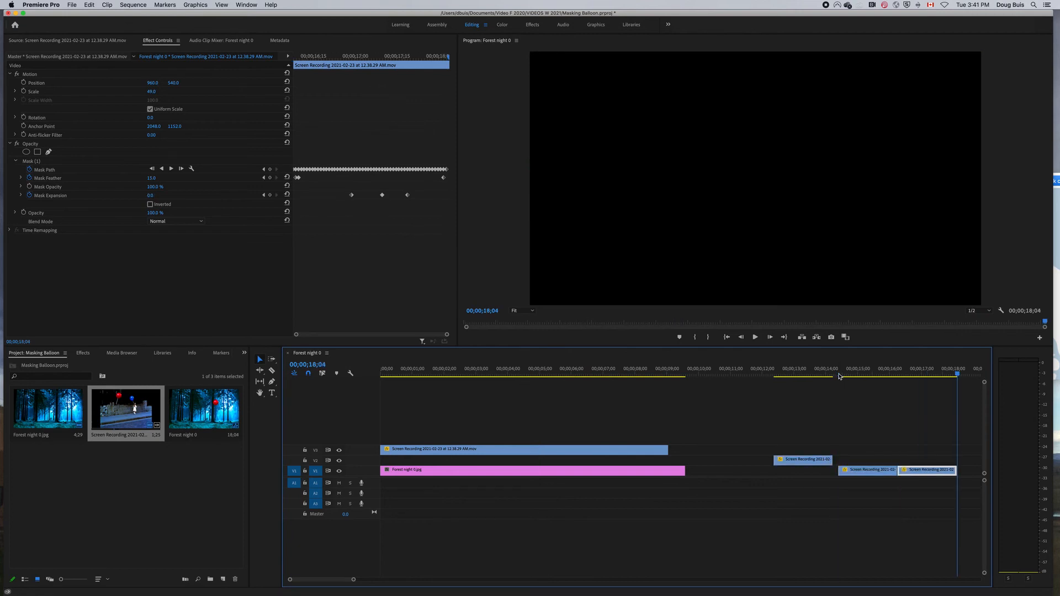
# Place the original blue balloon clip near the start of the timeline, compare it above the red balloon clip, and put it beneath on V2
pyautogui.moveTo(808, 462); pyautogui.dragTo(423, 459)
pyautogui.moveTo(384, 379); pyautogui.dragTo(439, 386)
pyautogui.moveTo(444, 463); pyautogui.dragTo(443, 442)
pyautogui.click(433, 375)
pyautogui.click(432, 375)
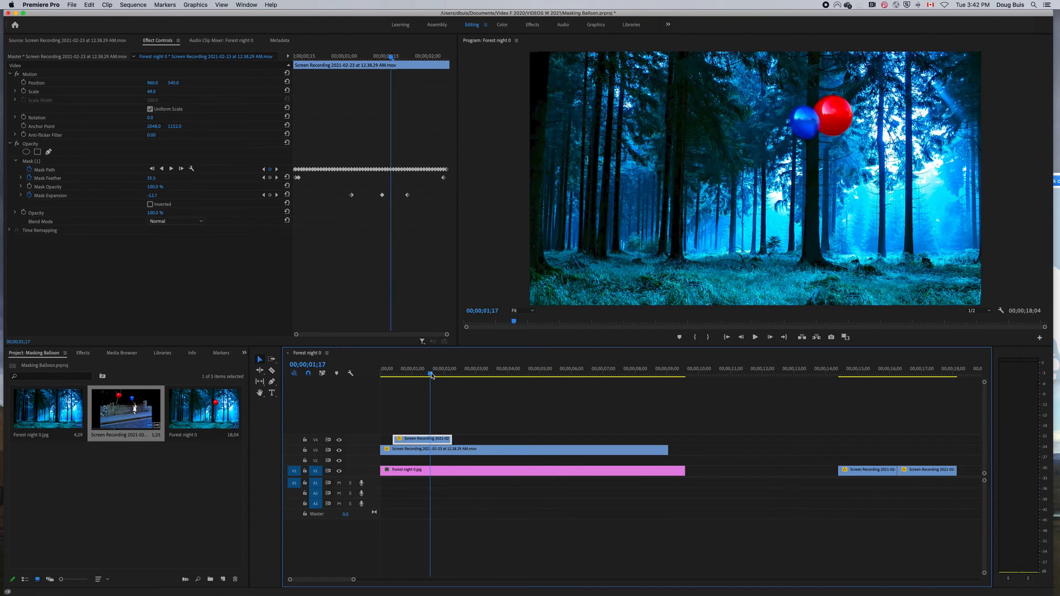
pyautogui.moveTo(439, 441); pyautogui.dragTo(440, 463)
# Place the first pasted blue balloon clip on V5 right after the original one's end and reverse its speed
pyautogui.moveTo(870, 472); pyautogui.dragTo(490, 434)
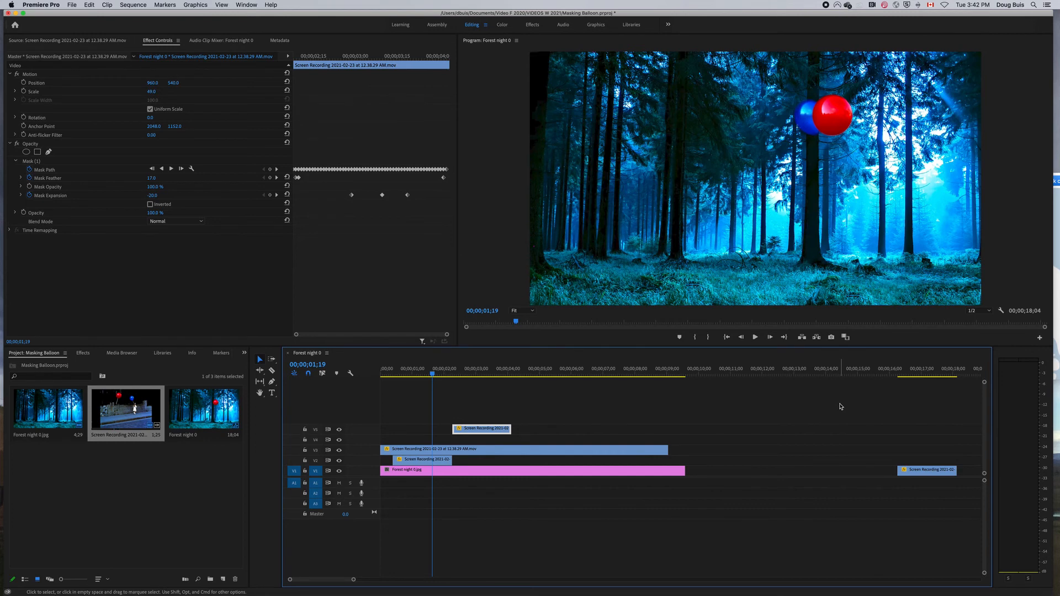
pyautogui.press('super+r')
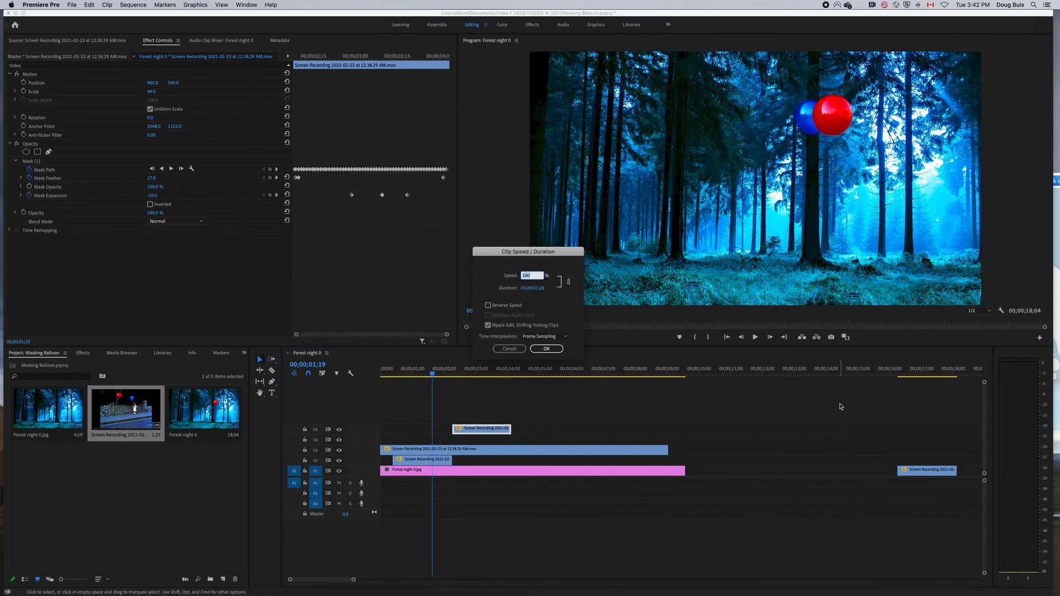
pyautogui.click(488, 306)
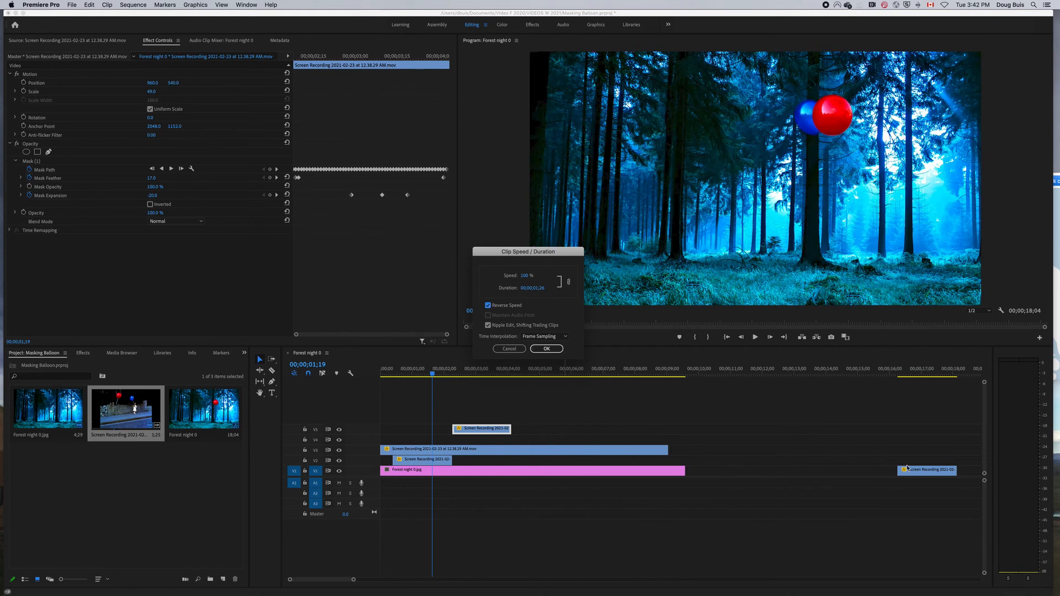
pyautogui.click(546, 348)
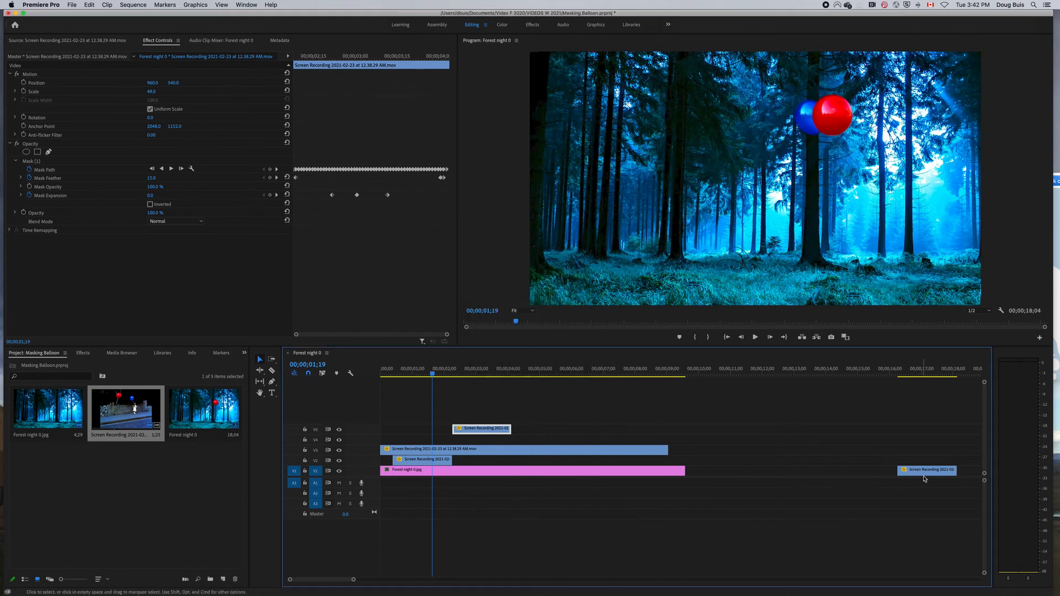
# Move the remaining blue balloon clip to V5 beyond the forest background and slow its speed to 40%
pyautogui.moveTo(926, 470); pyautogui.dragTo(725, 430)
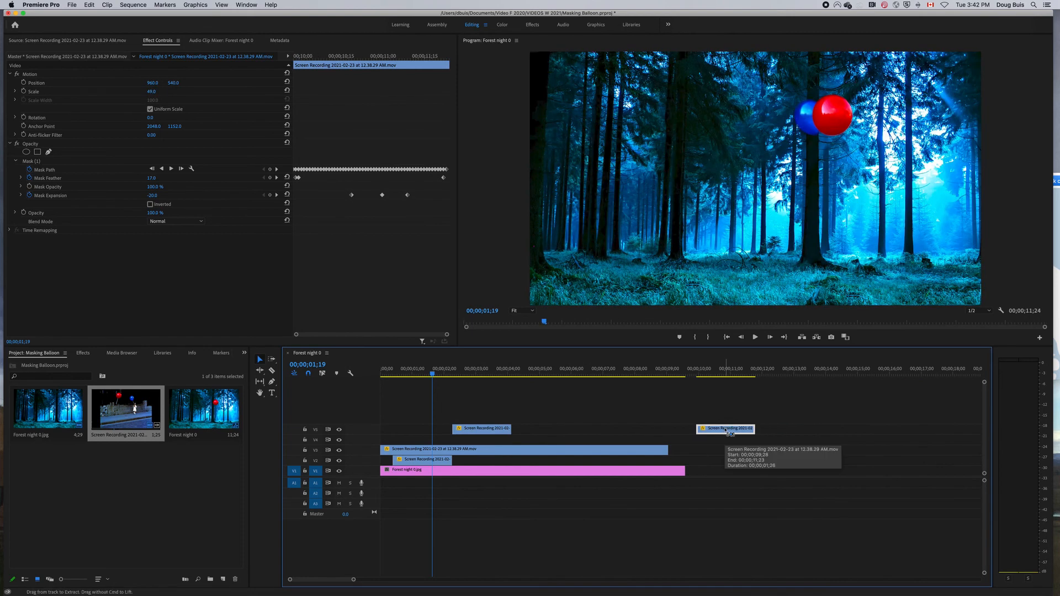
pyautogui.press('super+r')
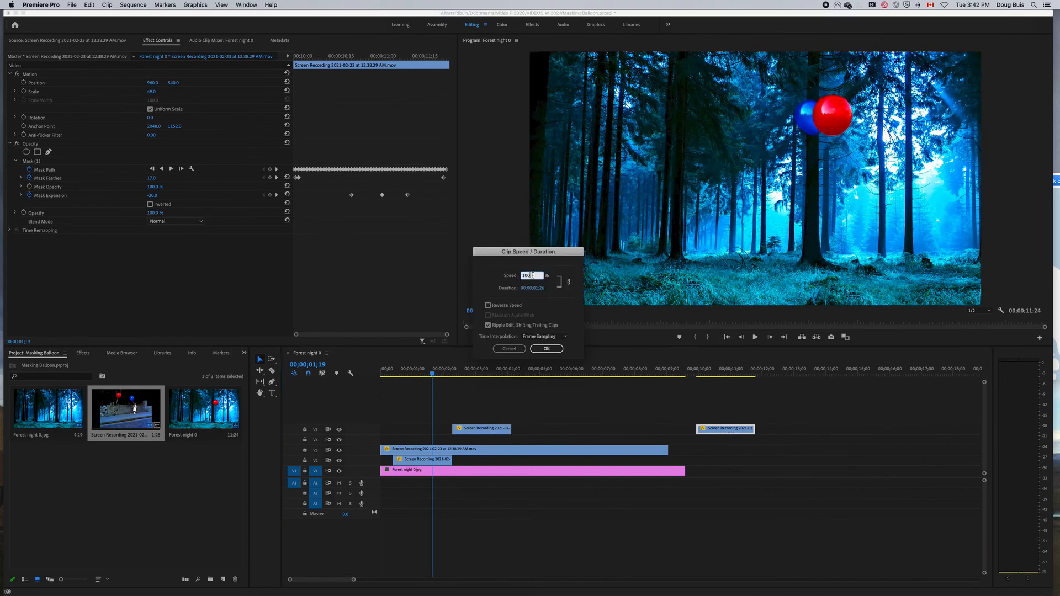
pyautogui.moveTo(536, 276); pyautogui.dragTo(513, 274)
pyautogui.click(547, 349)
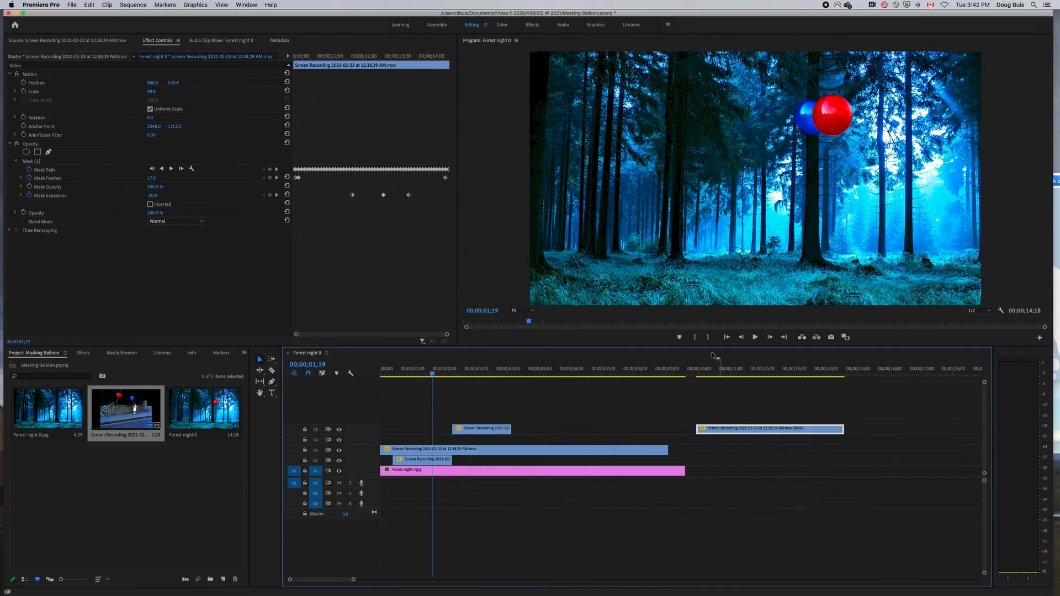
# Move the slowed blue balloon clip to V4 so it ends with the red balloon clip, and save the project
pyautogui.click(697, 326)
pyautogui.moveTo(699, 374); pyautogui.dragTo(764, 397)
pyautogui.moveTo(808, 431); pyautogui.dragTo(645, 439)
pyautogui.moveTo(762, 374); pyautogui.dragTo(522, 413)
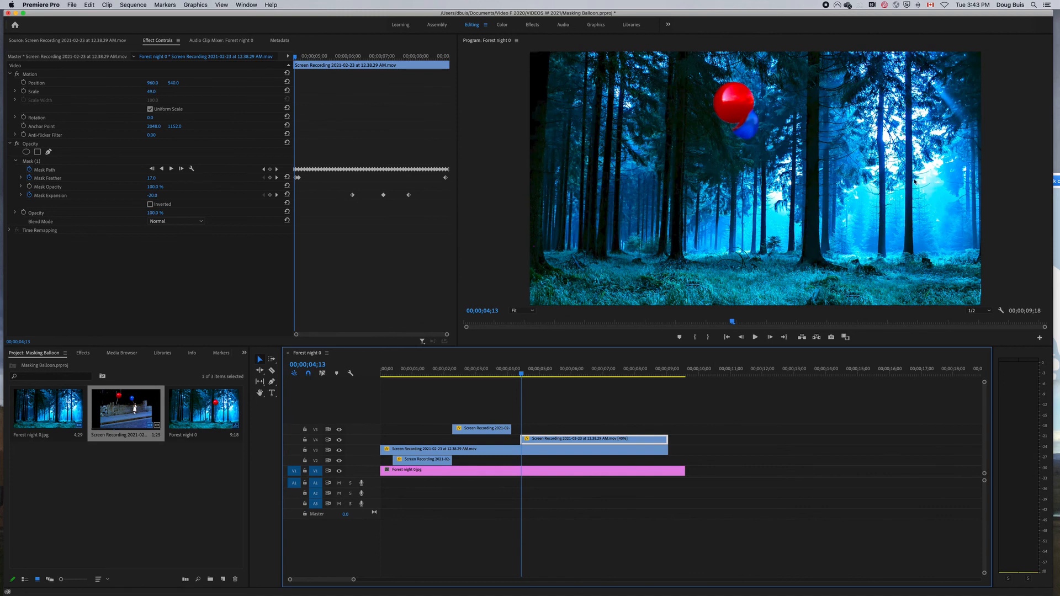
pyautogui.press('cmd+s')
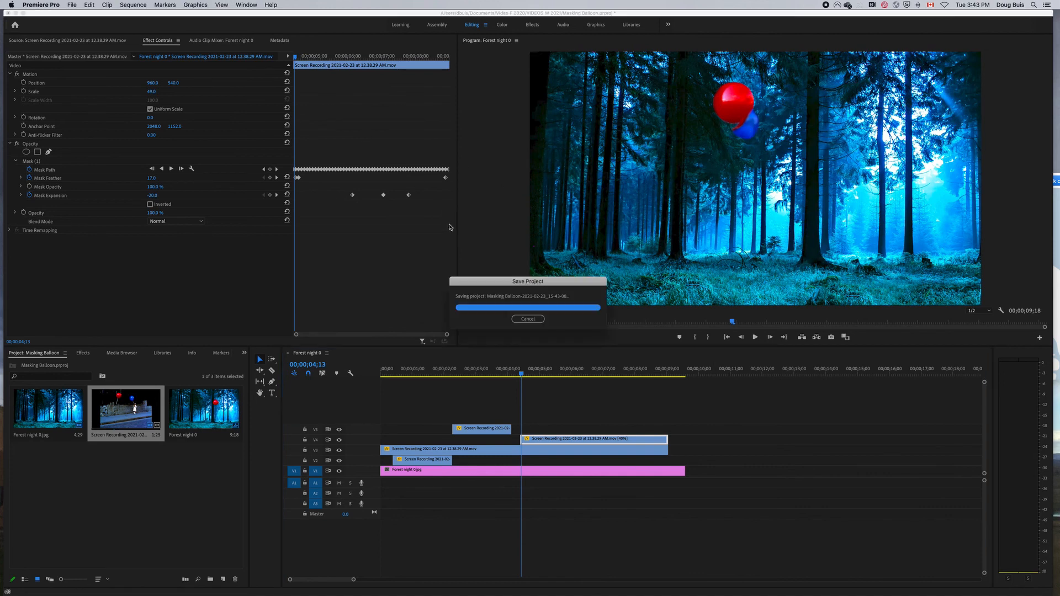
# Keyframe the slowed blue clip's horizontal position at about 2080 at 00;00;04;13, 134 at 00;00;06;19 and about -460 at 00;00;08;25
pyautogui.click(23, 83)
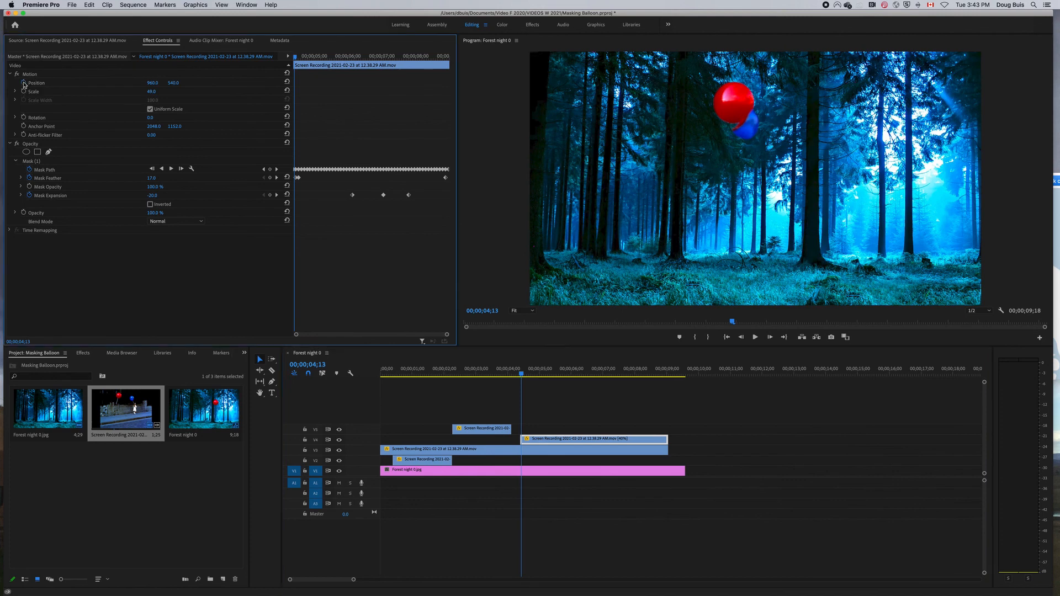
pyautogui.moveTo(152, 84); pyautogui.dragTo(771, 84)
pyautogui.moveTo(515, 375); pyautogui.dragTo(591, 375)
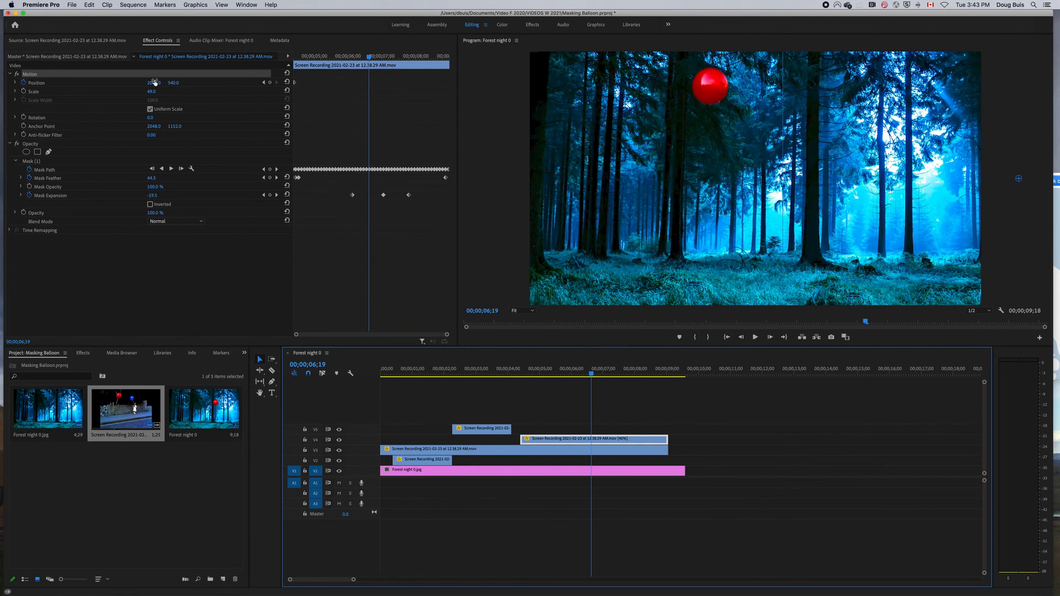
pyautogui.moveTo(155, 82); pyautogui.dragTo(44, 83)
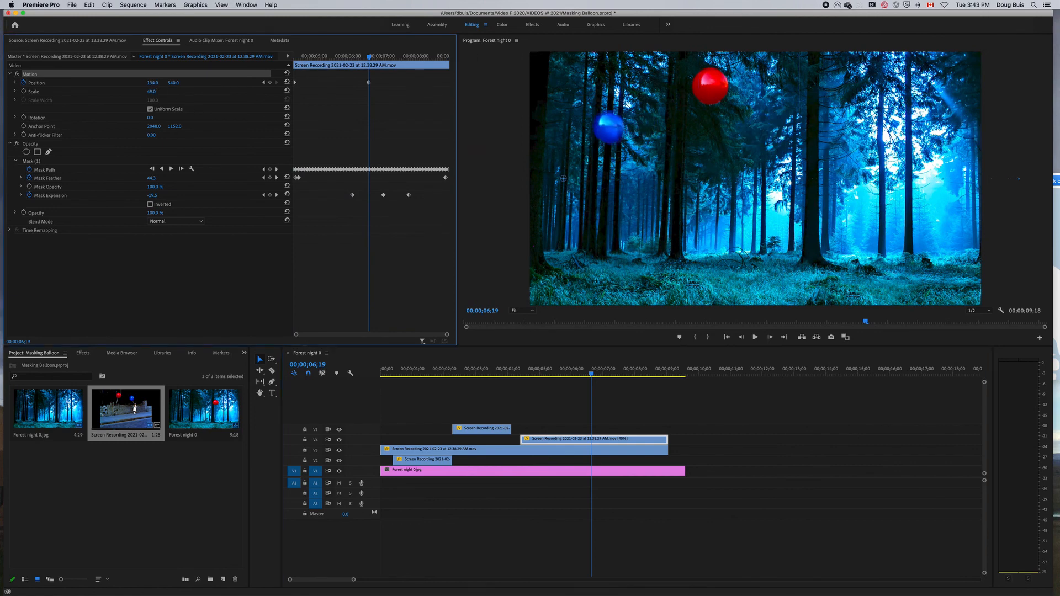
pyautogui.moveTo(591, 373); pyautogui.dragTo(663, 389)
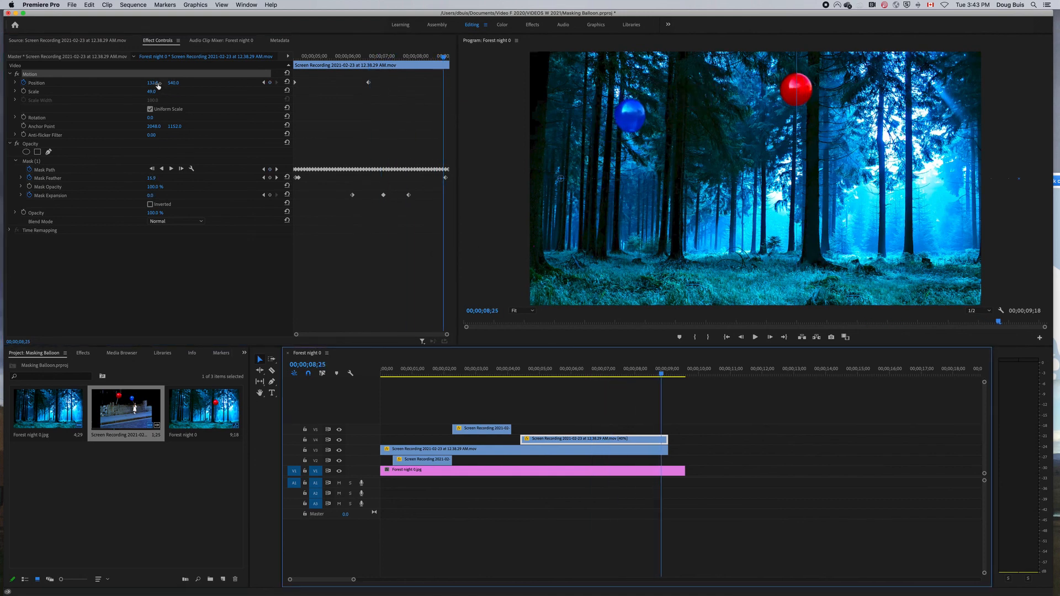
pyautogui.moveTo(152, 84); pyautogui.dragTo(6, 84)
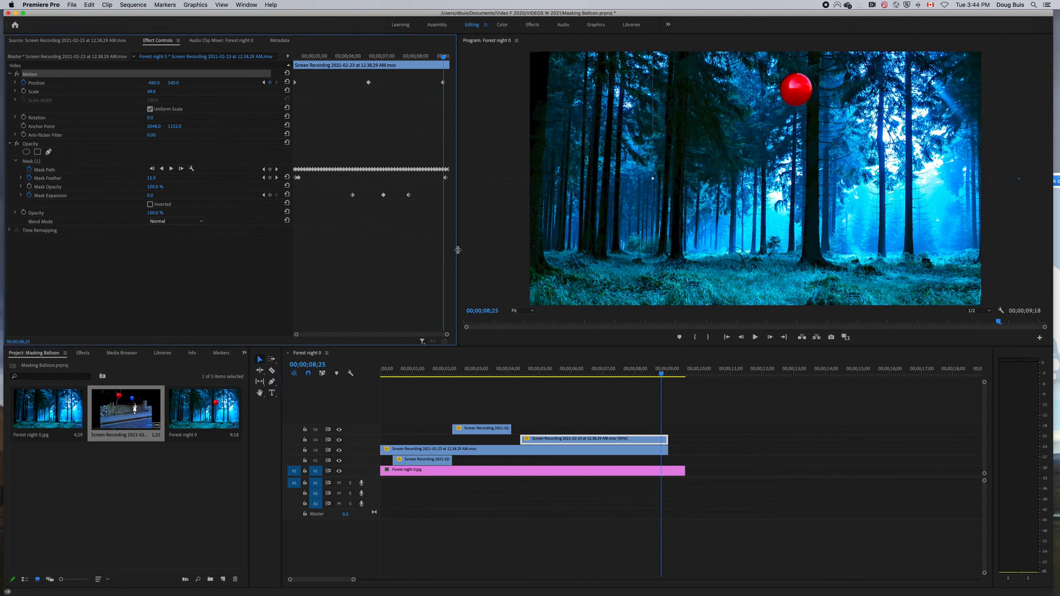
# Play the sequence from the start to review the motion of the red and blue balloons
pyautogui.click(395, 416)
pyautogui.moveTo(396, 417); pyautogui.dragTo(380, 418)
pyautogui.press('space')
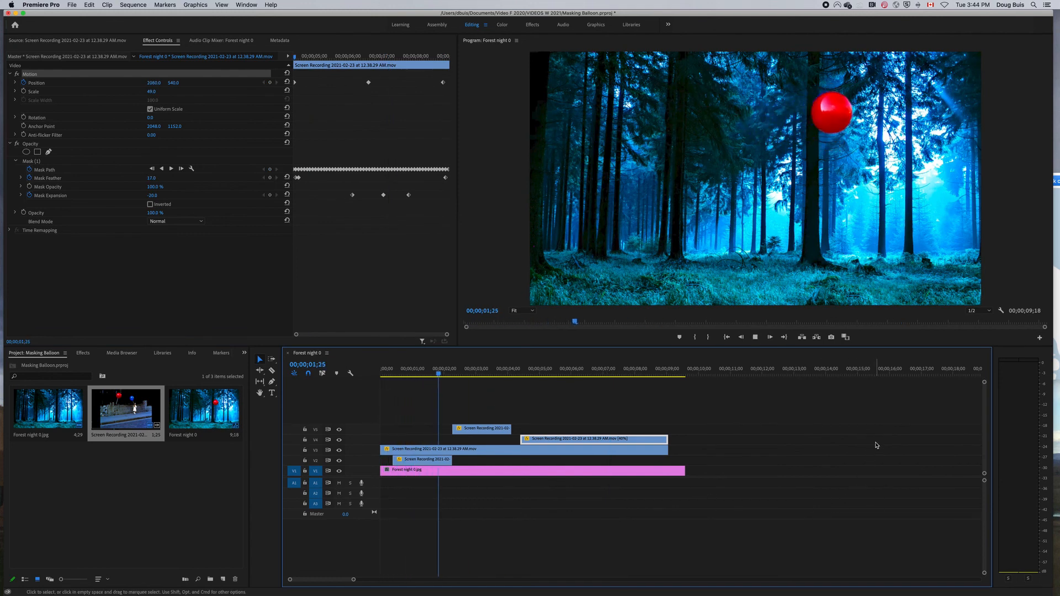
pyautogui.press('space')
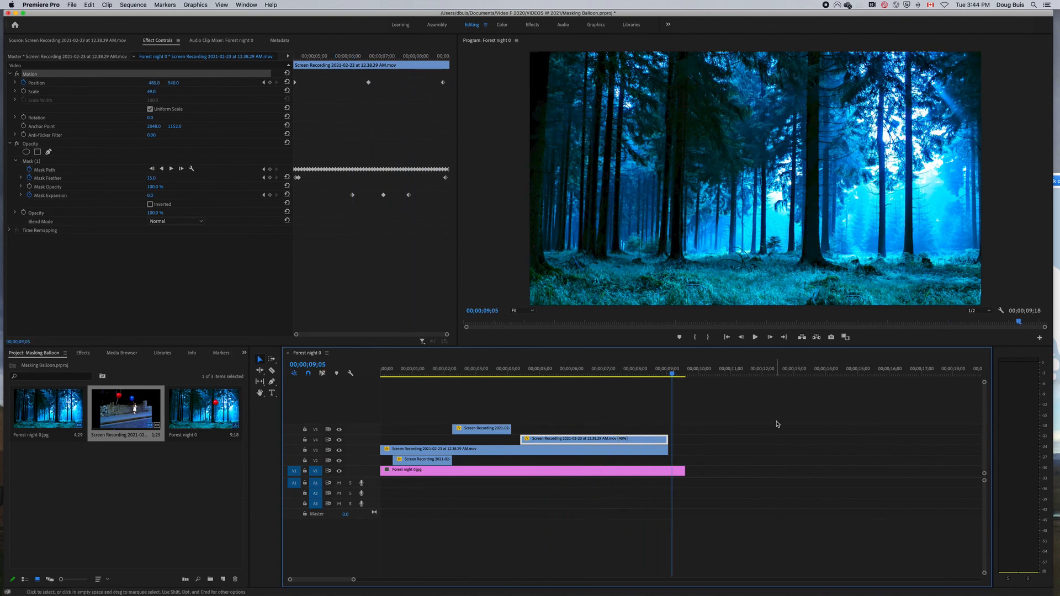
# Keyframe the red balloon clip's horizontal position at 960 at 00;00;08;05 and about 1868 at 00;00;08;27, and check the following frames
pyautogui.moveTo(673, 376); pyautogui.dragTo(640, 378)
pyautogui.click(659, 452)
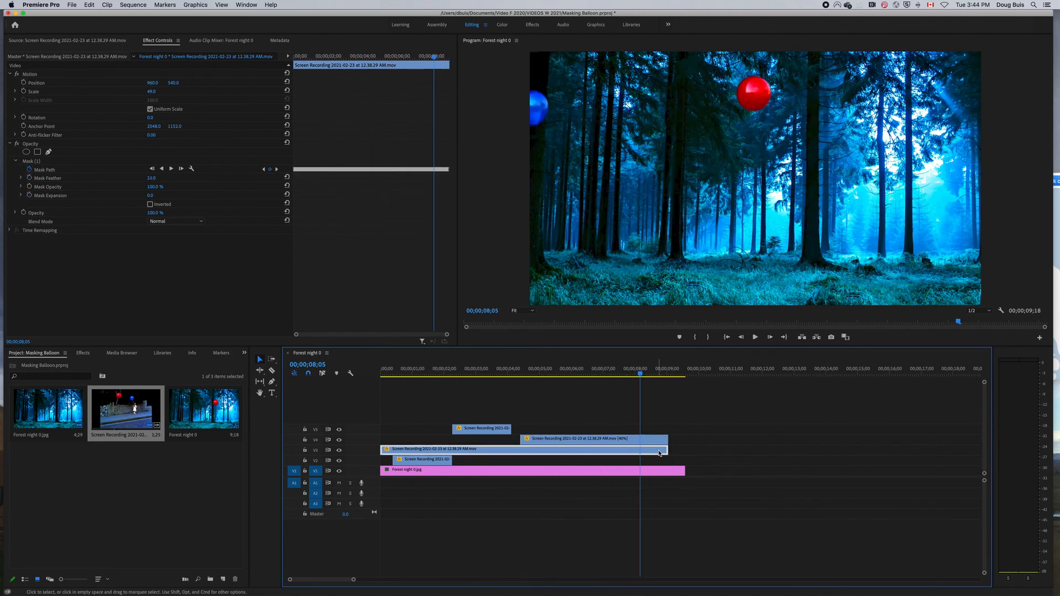
pyautogui.click(24, 83)
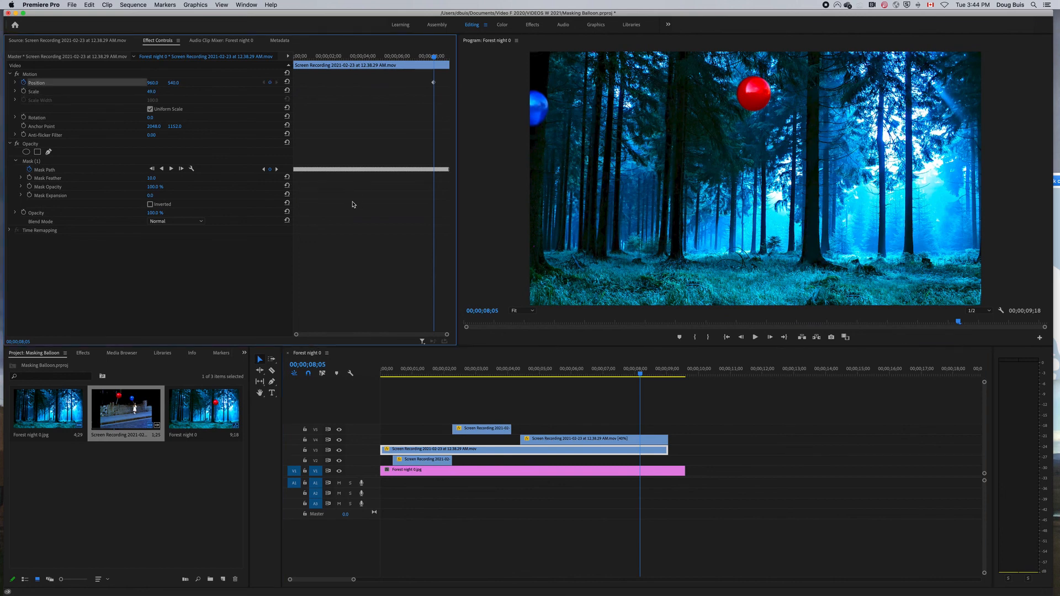
pyautogui.click(641, 376)
pyautogui.moveTo(641, 376); pyautogui.dragTo(664, 378)
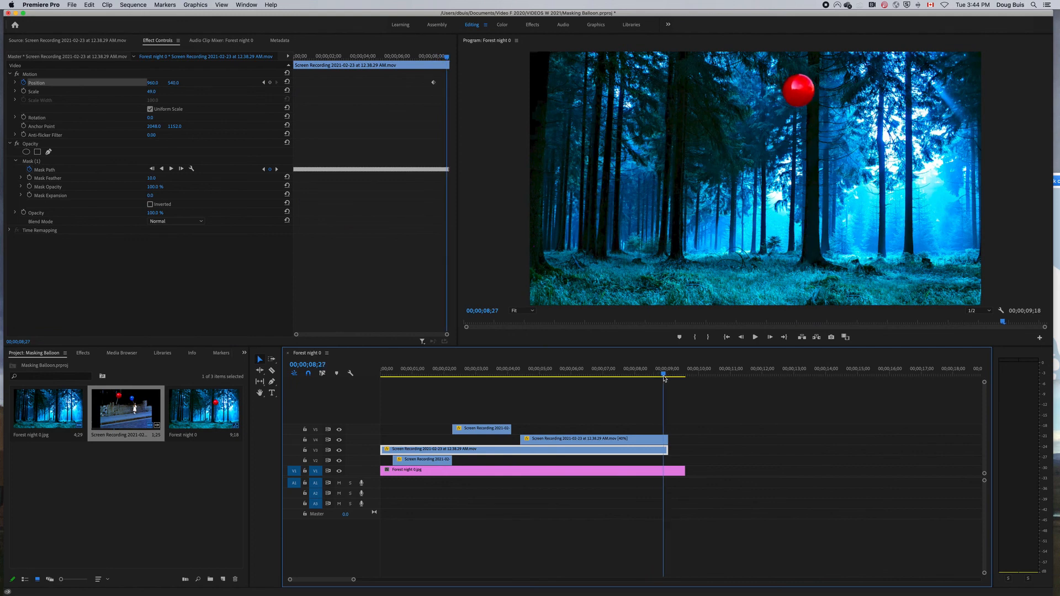
pyautogui.moveTo(152, 83); pyautogui.dragTo(504, 82)
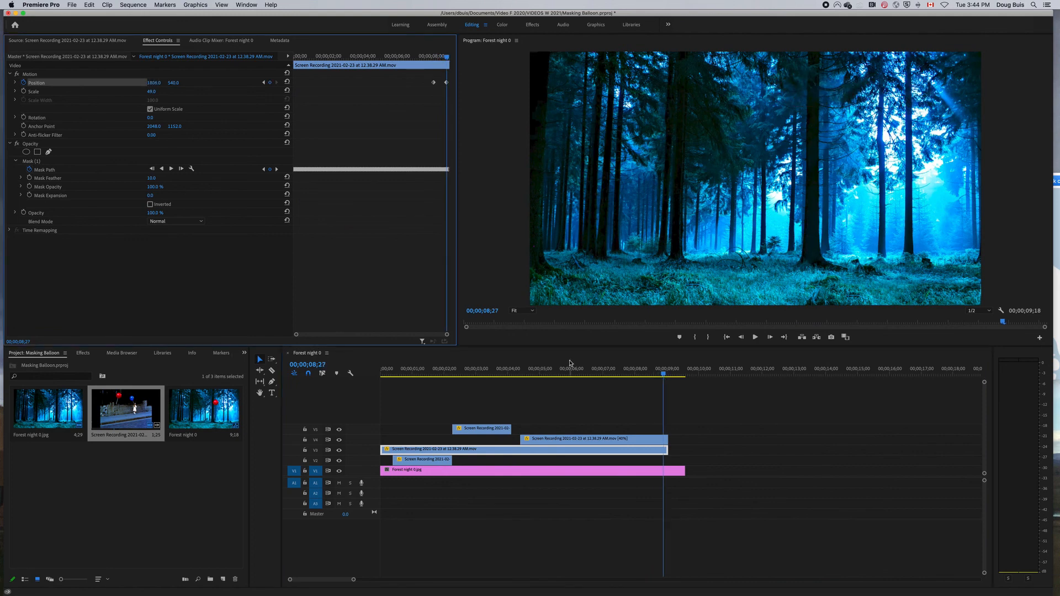
pyautogui.moveTo(664, 377); pyautogui.dragTo(667, 378)
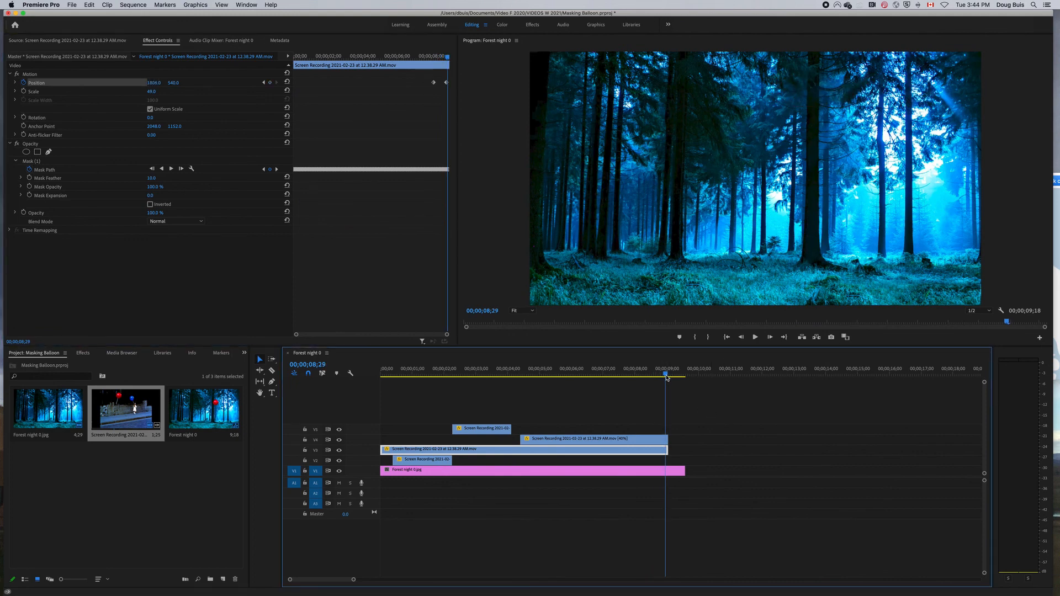